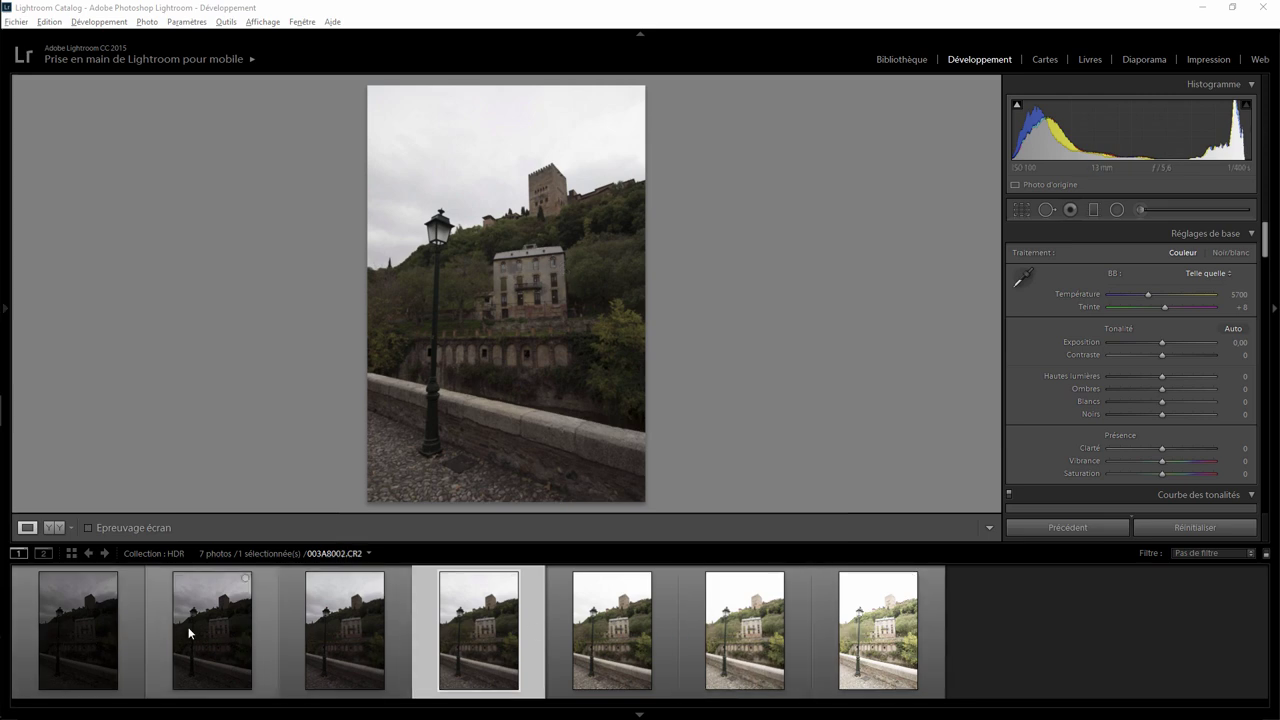
Compare the darkest, brightest and mid bracketed exposures, ending on the darkest, 003A8001
{"action": "left_click", "coordinate": [136, 620]}
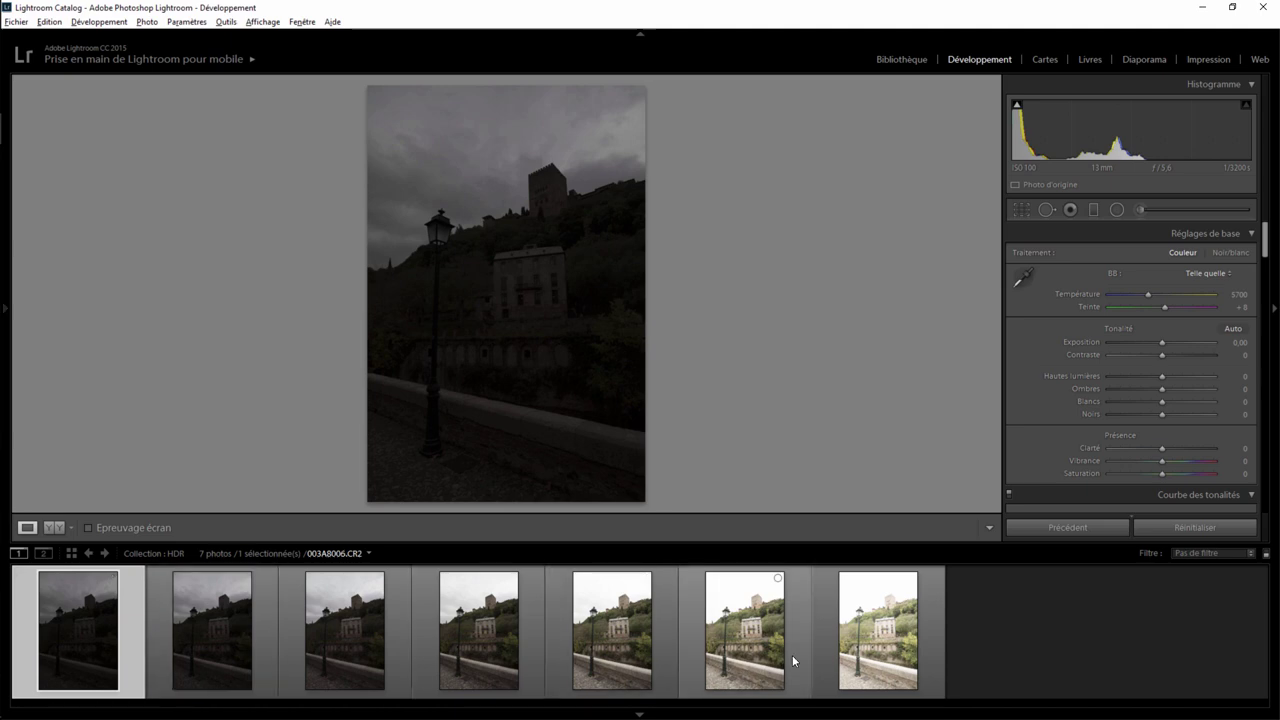
{"action": "left_click", "coordinate": [821, 639]}
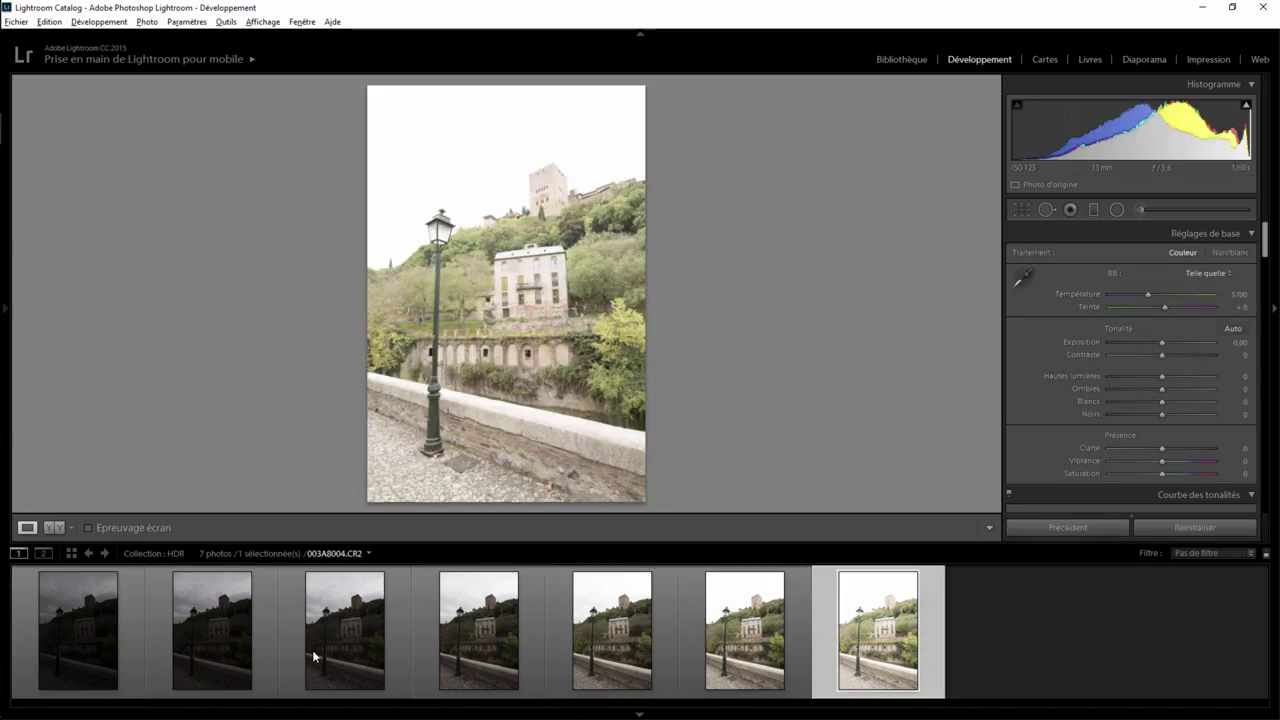
{"action": "left_click", "coordinate": [134, 629]}
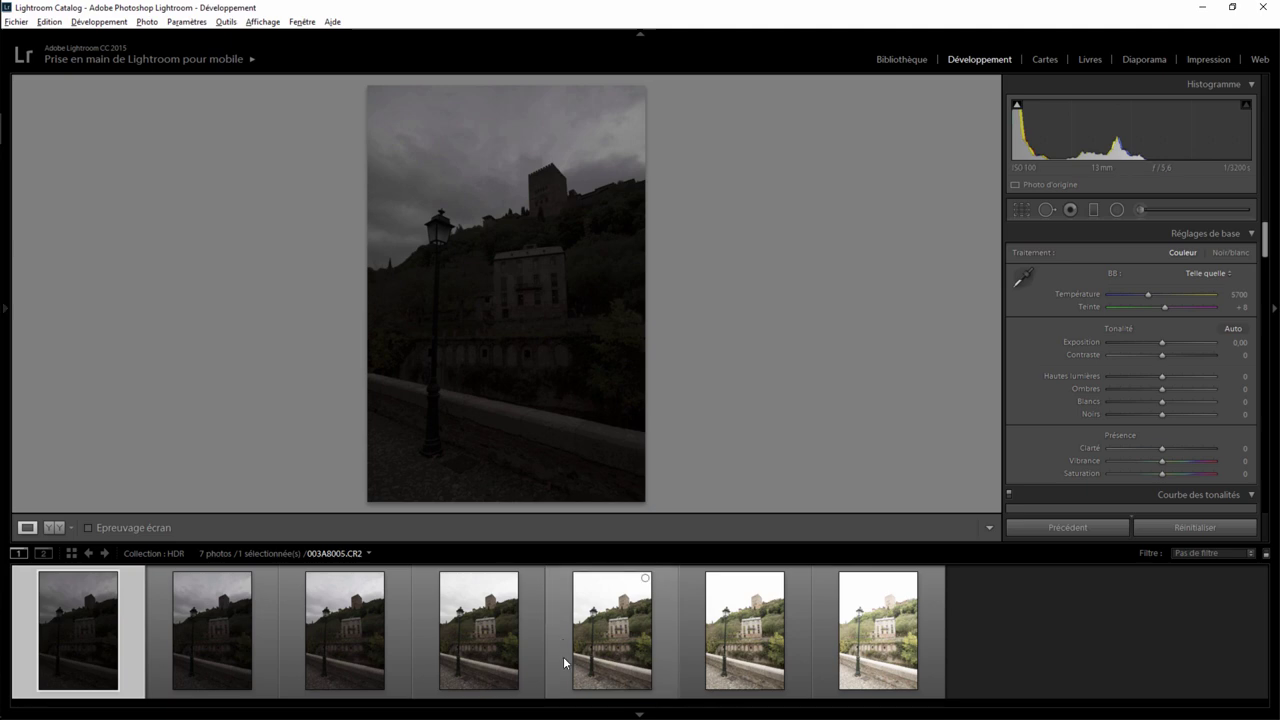
{"action": "left_click", "coordinate": [535, 650]}
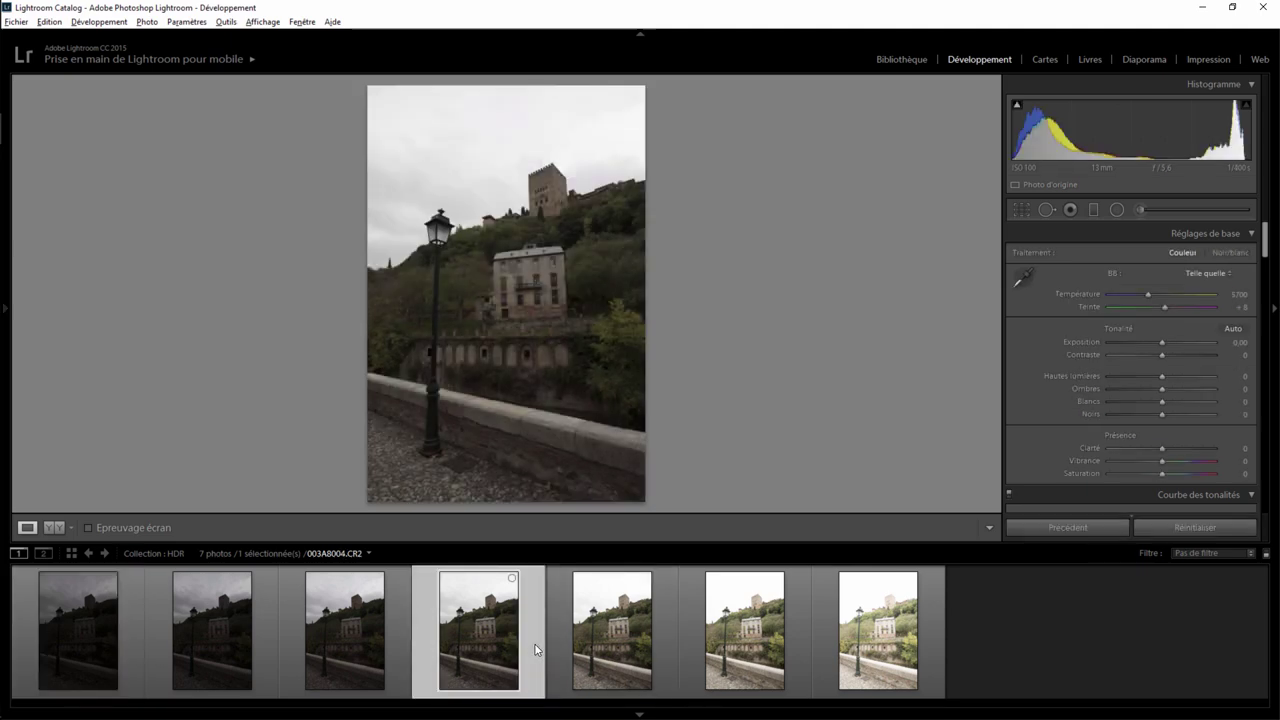
{"action": "left_click", "coordinate": [136, 620]}
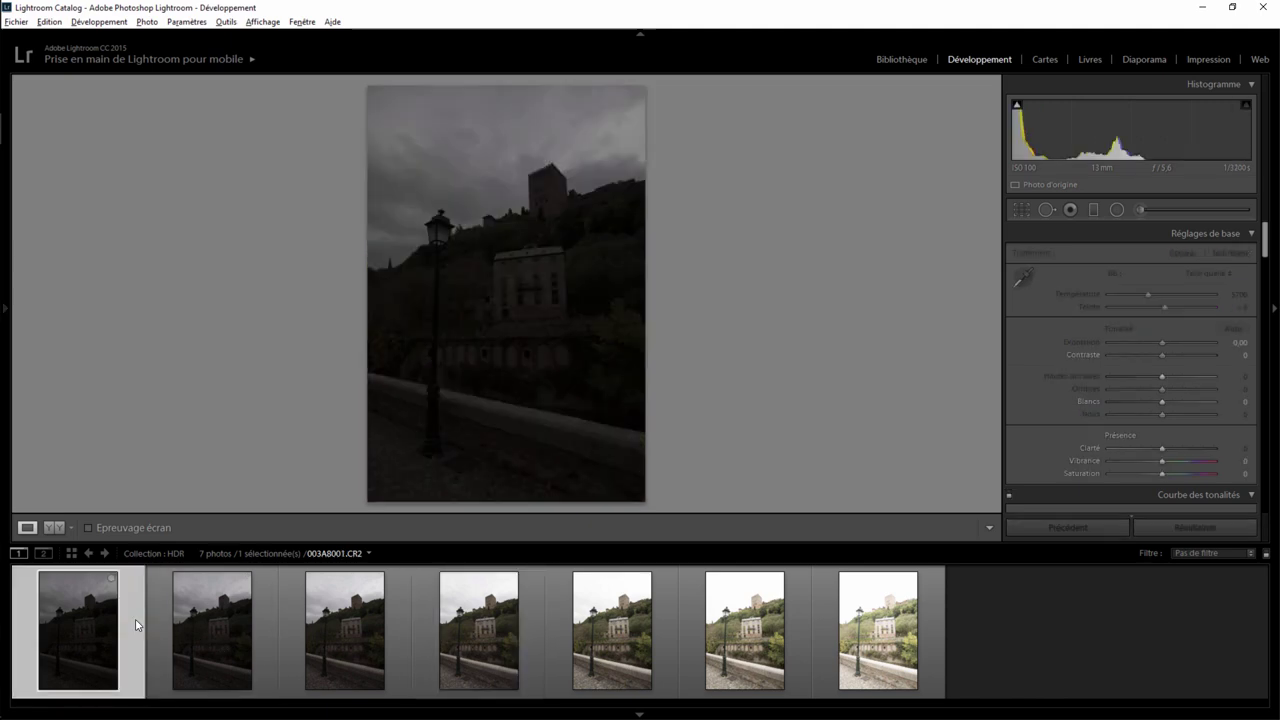
{"action": "mouse_move", "coordinate": [1017, 104]}
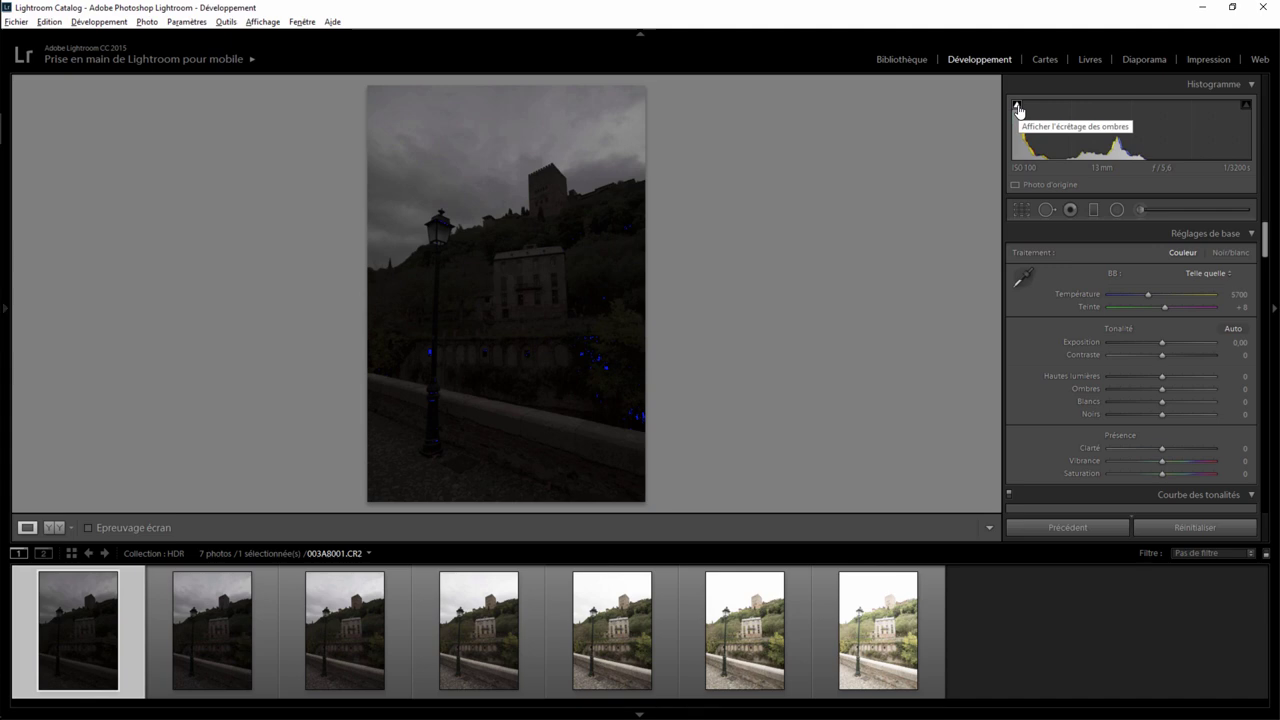
Turn on the shadow clipping warning and inspect the third and fourth exposures, zooming on the arches
{"action": "left_click", "coordinate": [242, 636]}
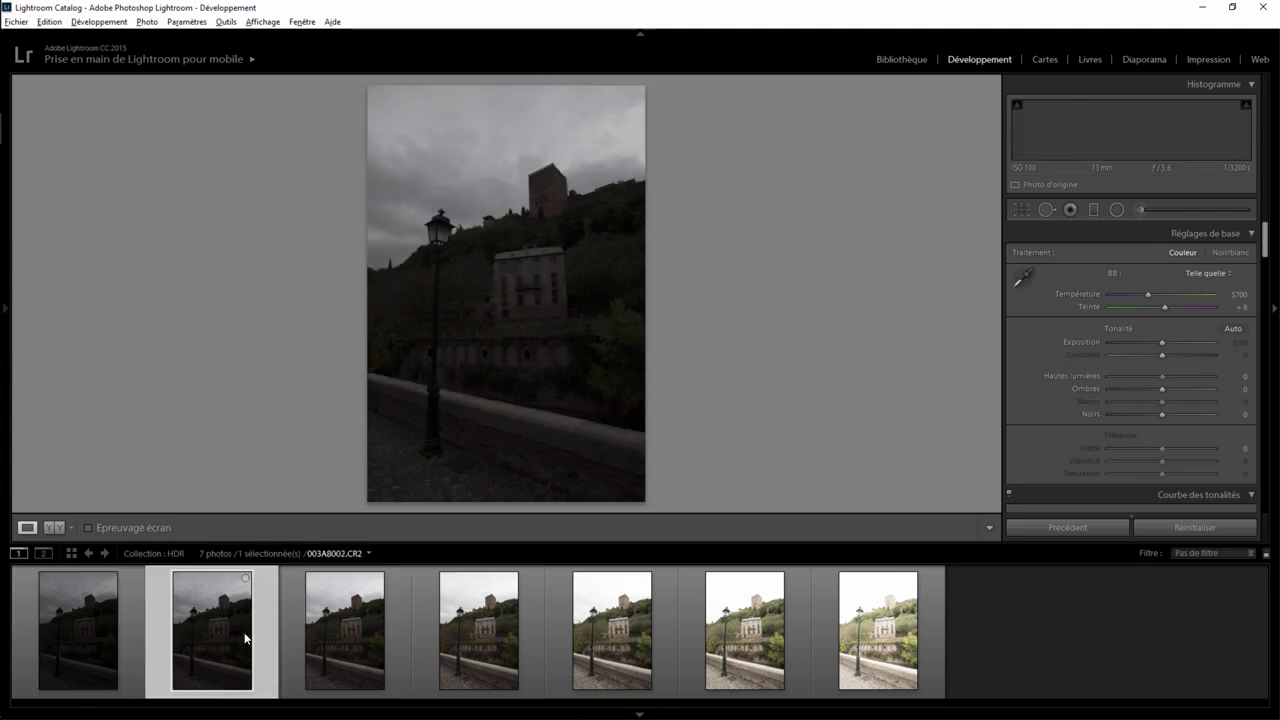
{"action": "left_click", "coordinate": [297, 631]}
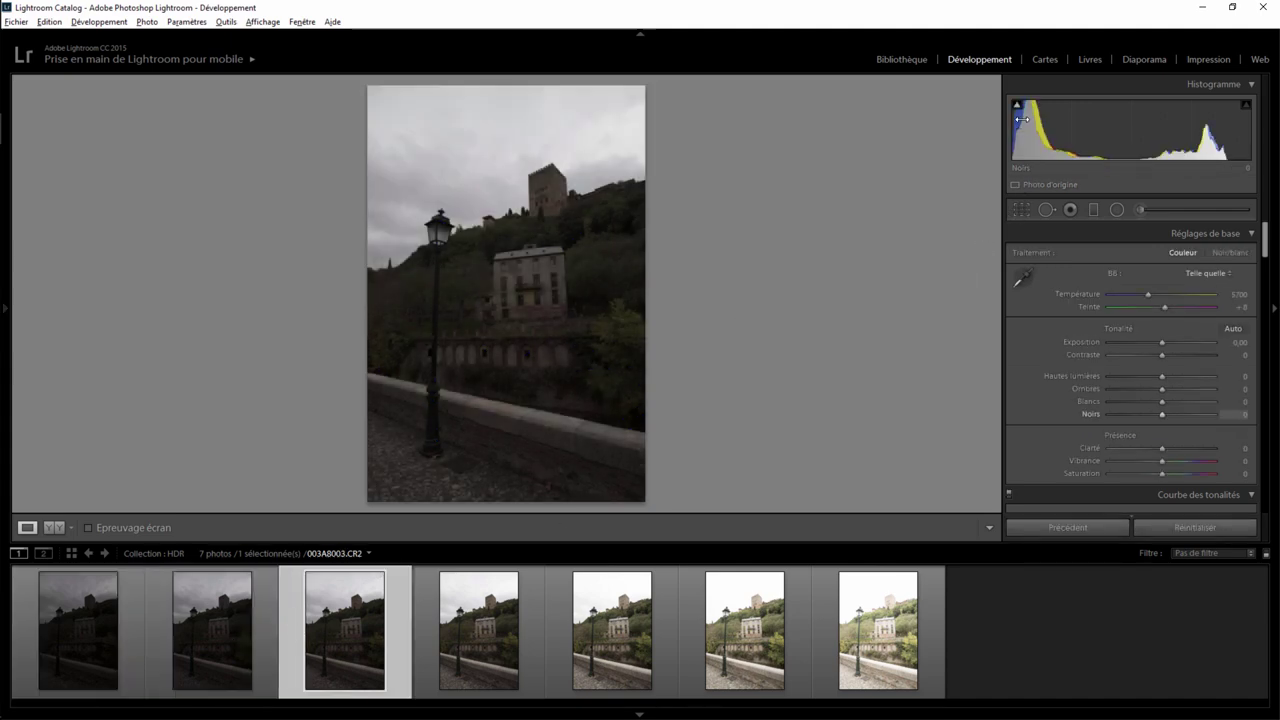
{"action": "left_click", "coordinate": [1017, 105]}
{"action": "left_click", "coordinate": [458, 635]}
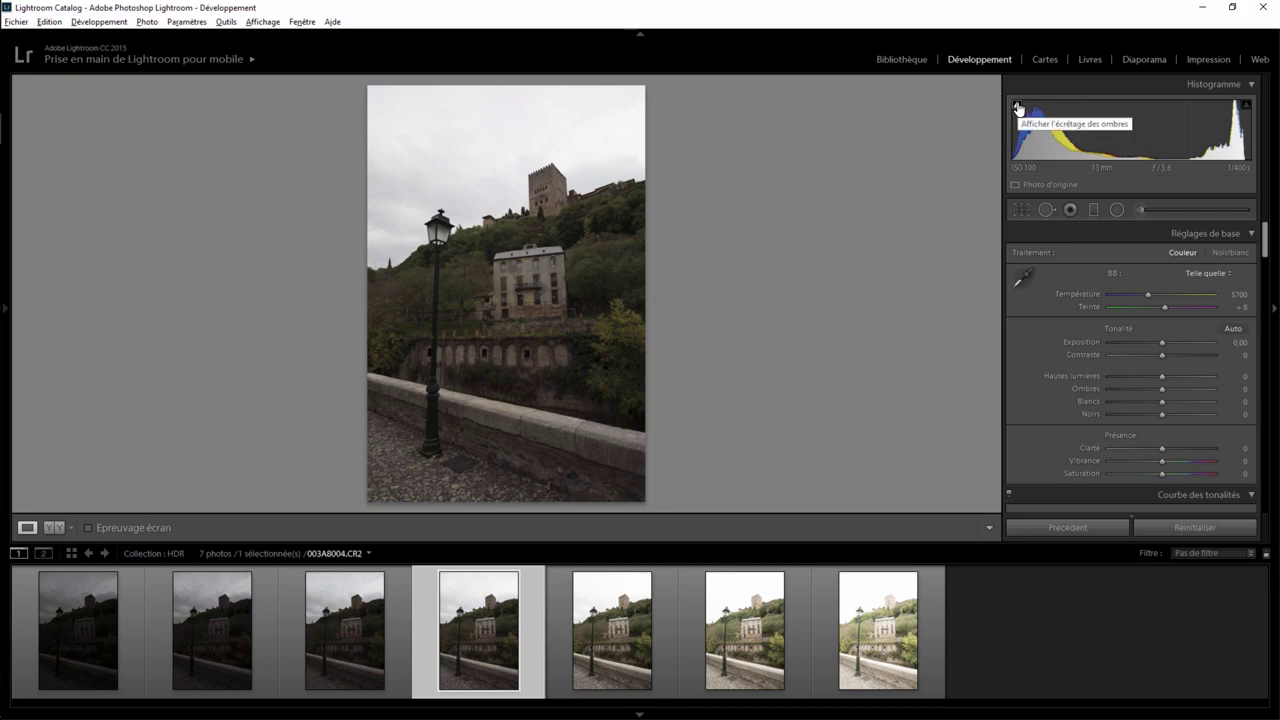
{"action": "left_click", "coordinate": [466, 370]}
{"action": "mouse_move", "coordinate": [1017, 105]}
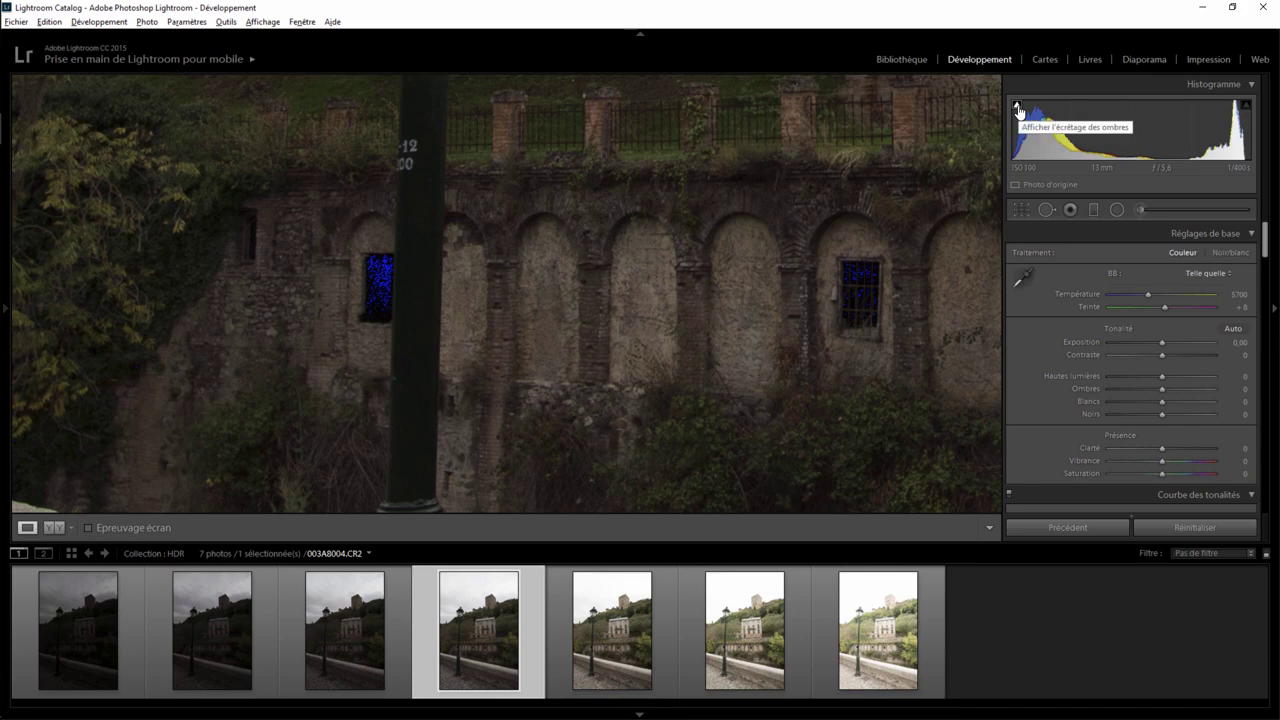
{"action": "left_click", "coordinate": [508, 314]}
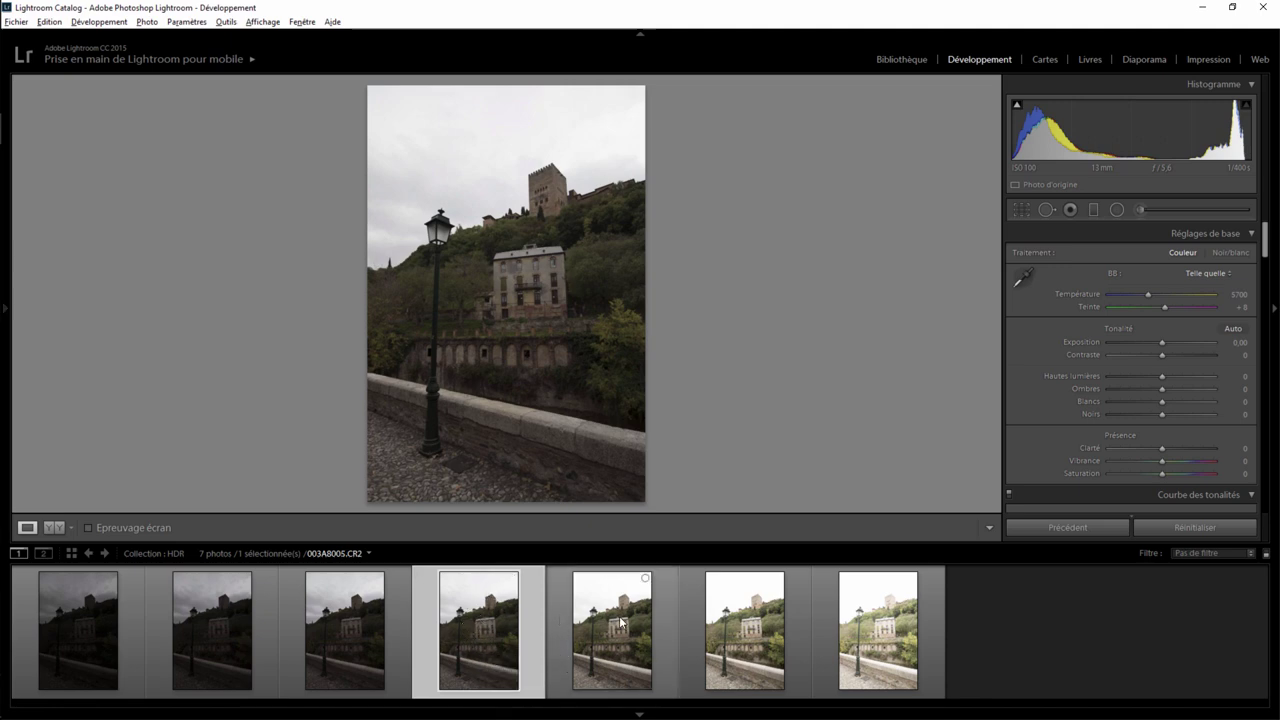
Compare the next brighter exposure, then settle on 003A8004 zoomed to full size on the tower
{"action": "left_click", "coordinate": [590, 620]}
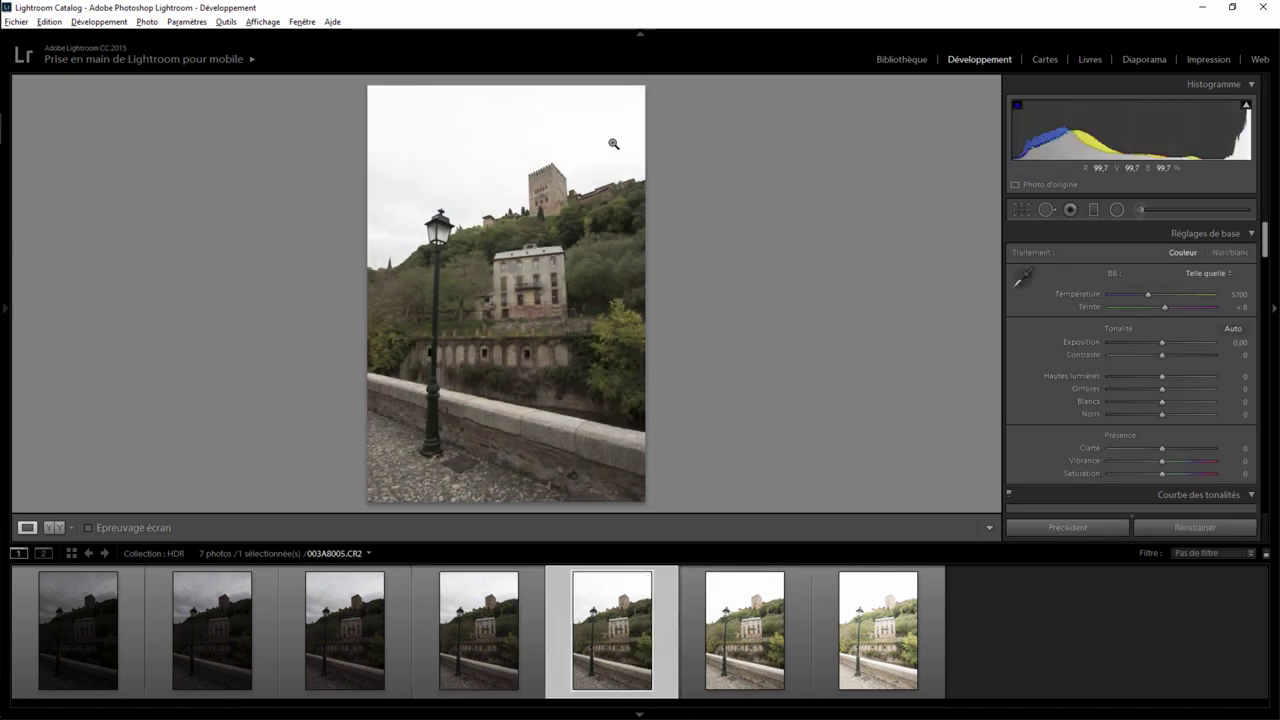
{"action": "left_click", "coordinate": [528, 656]}
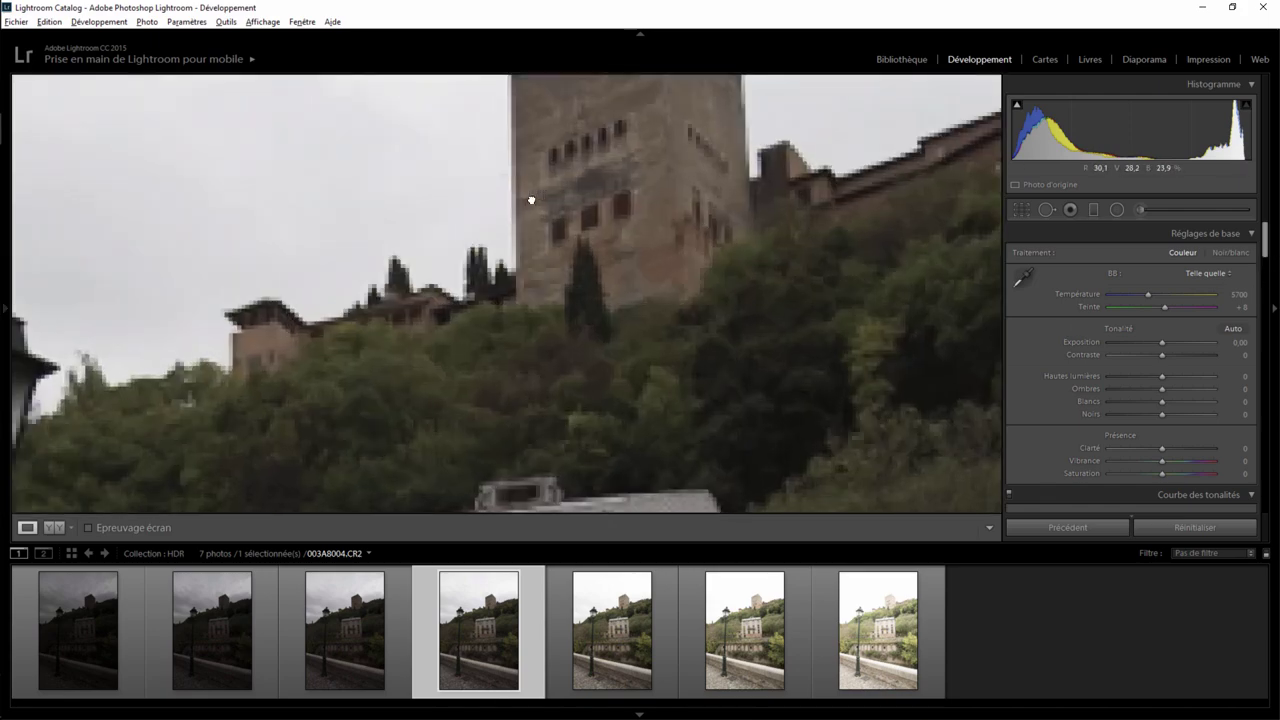
{"action": "left_click", "coordinate": [540, 200]}
Remove chromatic aberration, enable the Canon EF-S 10-22mm profile, and set Distortion to 200
{"action": "left_click_drag", "start_coordinate": [536, 78], "coordinate": [543, 271]}
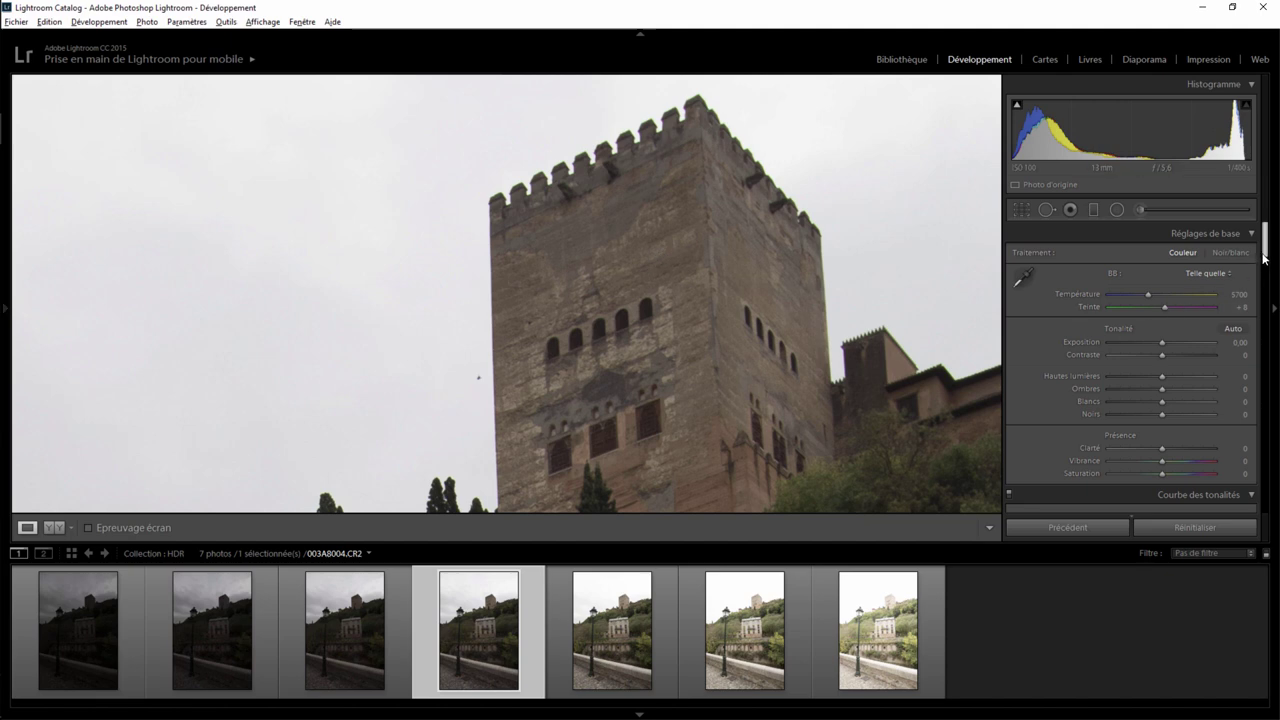
{"action": "left_click_drag", "start_coordinate": [1263, 258], "coordinate": [1261, 420]}
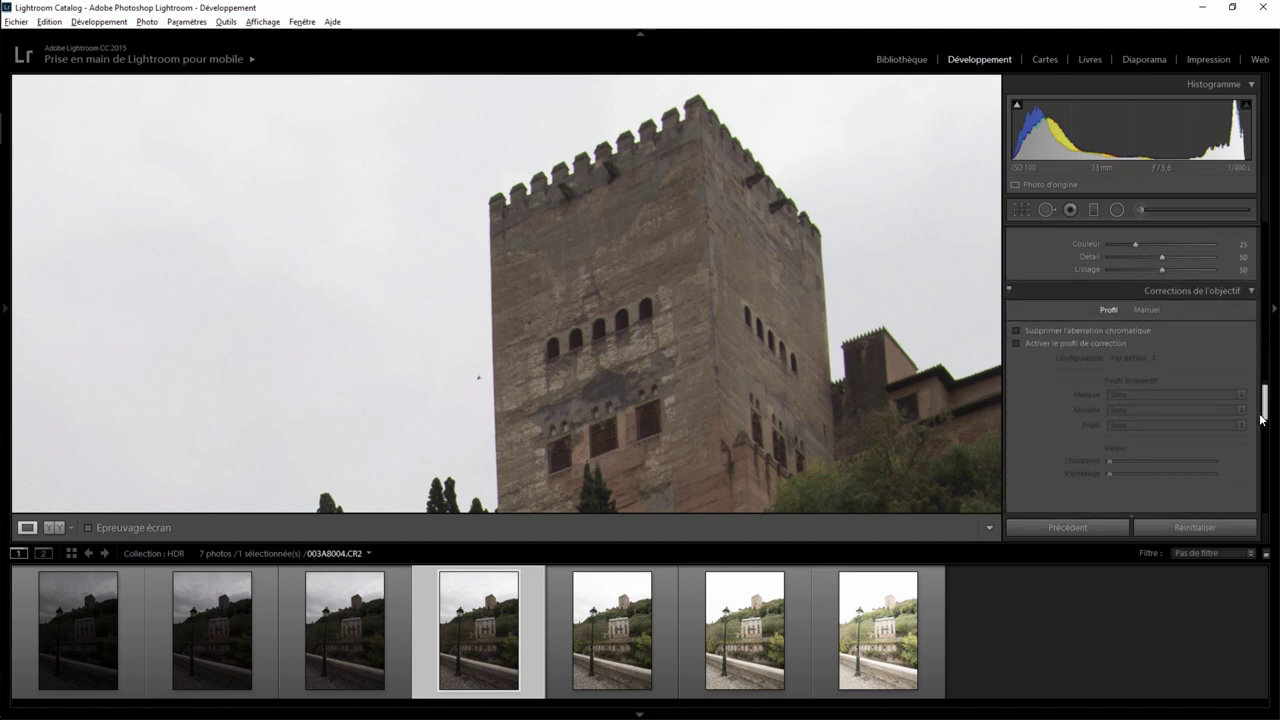
{"action": "left_click", "coordinate": [1025, 320]}
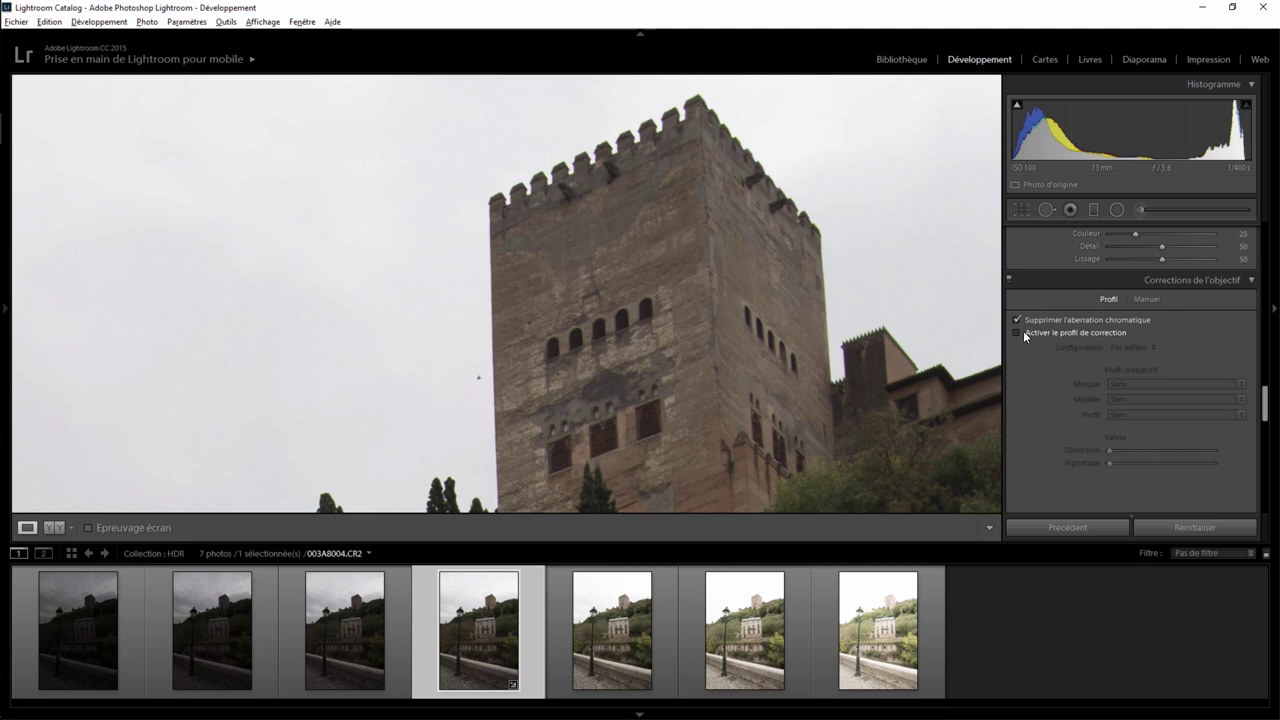
{"action": "left_click", "coordinate": [1017, 332]}
{"action": "left_click", "coordinate": [640, 328]}
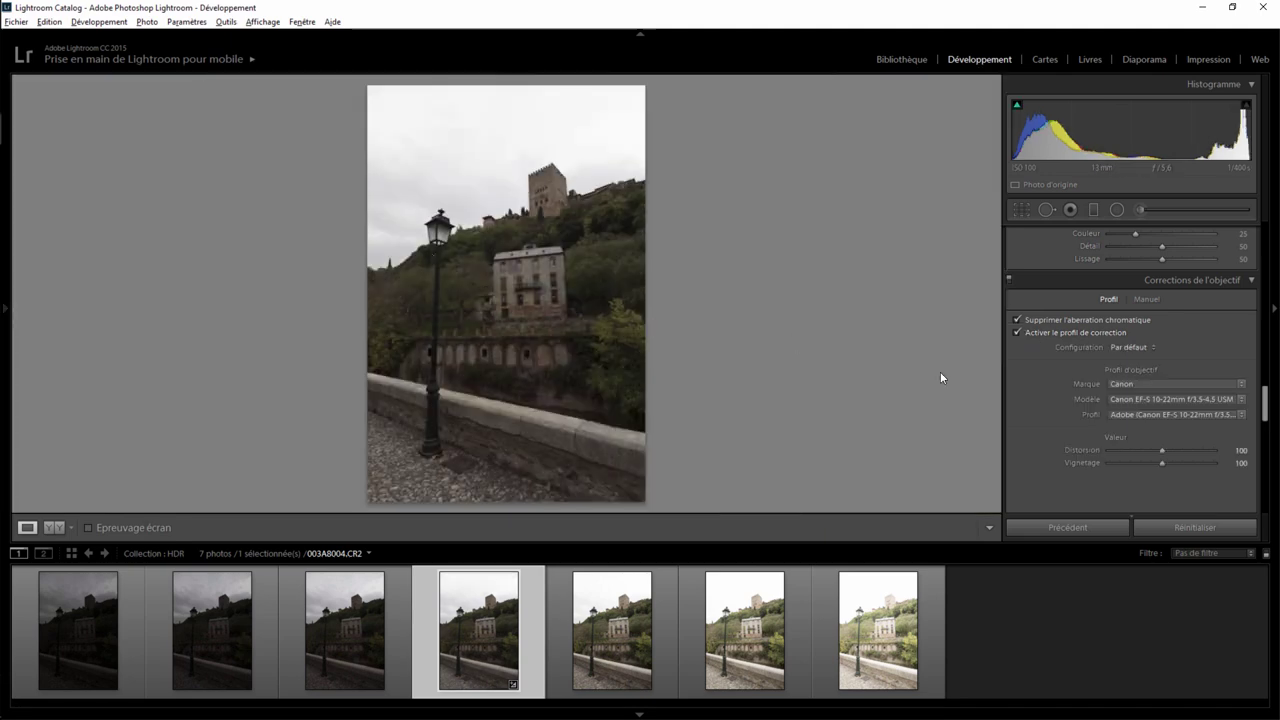
{"action": "mouse_move", "coordinate": [1156, 449]}
{"action": "left_mouse_down"}
{"action": "mouse_move", "coordinate": [1077, 456]}
{"action": "mouse_move", "coordinate": [1225, 448]}
{"action": "left_mouse_up"}
{"action": "left_click_drag", "start_coordinate": [1119, 455], "coordinate": [1237, 457]}
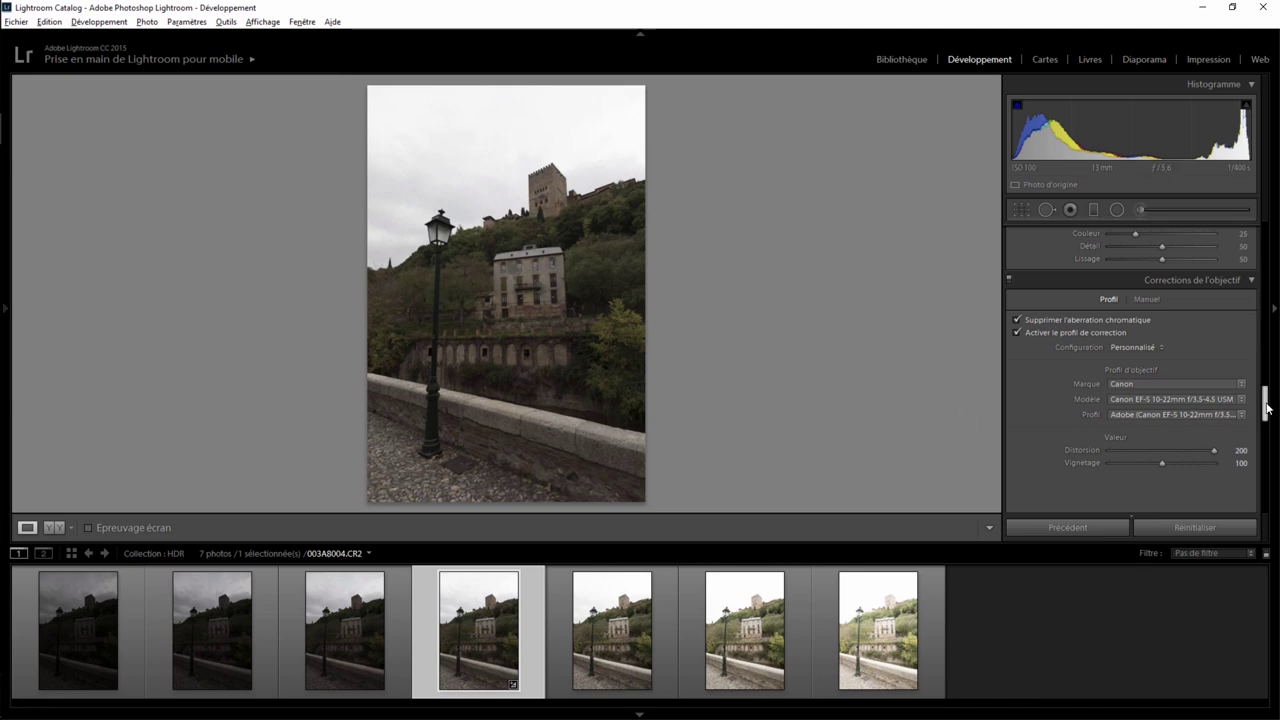
{"action": "left_click_drag", "start_coordinate": [1267, 405], "coordinate": [1265, 243]}
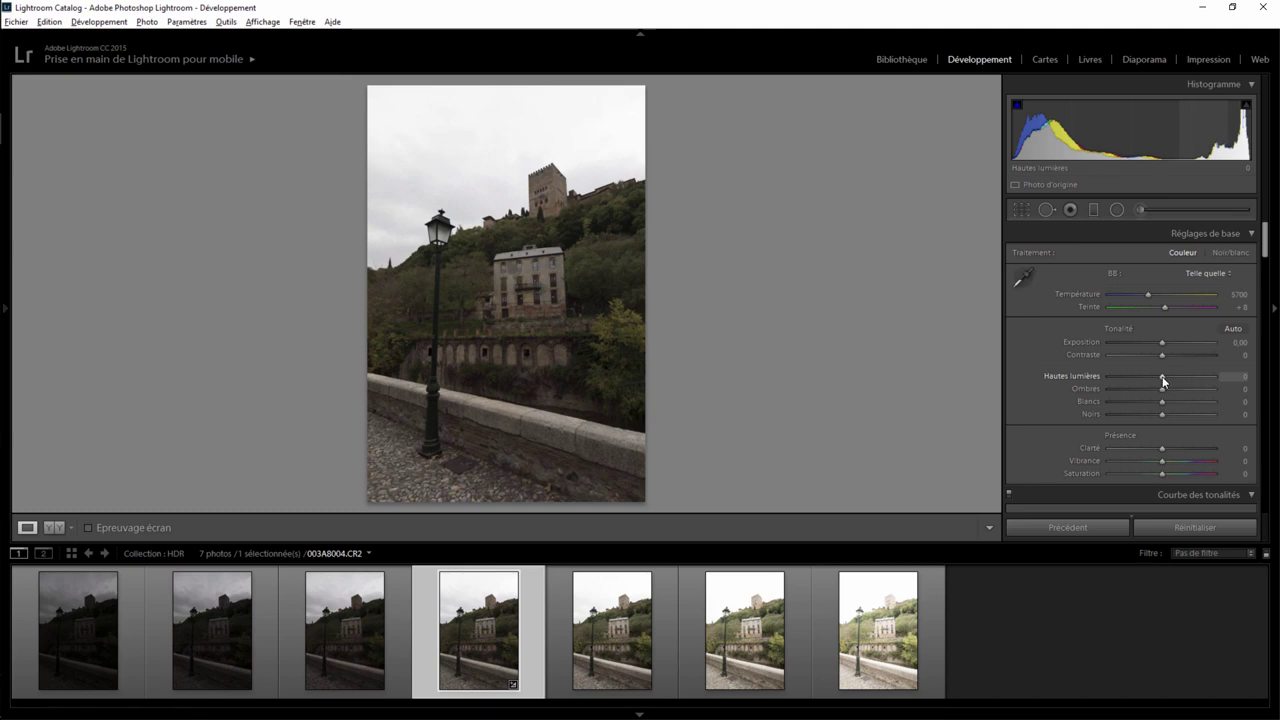
Set Highlights to -100 and the Post-Crop Vignetting Amount to -24
{"action": "left_click_drag", "start_coordinate": [1146, 376], "coordinate": [1078, 376]}
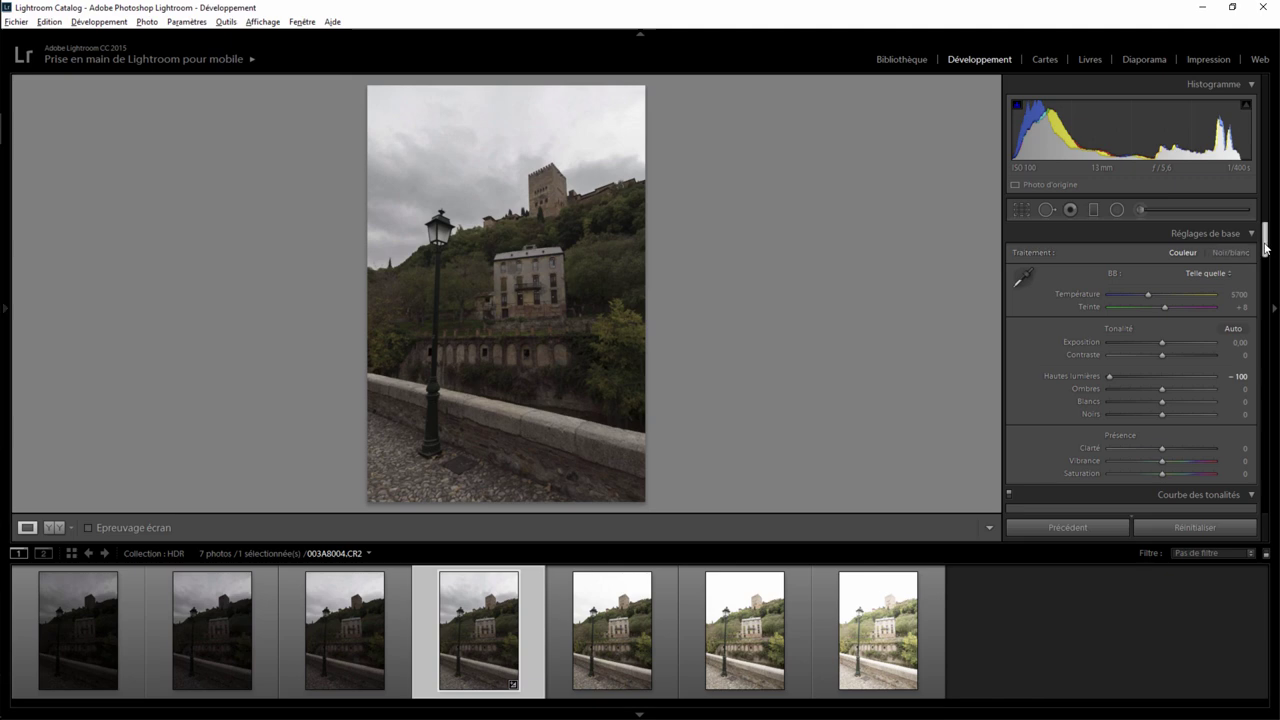
{"action": "left_click_drag", "start_coordinate": [1266, 240], "coordinate": [1264, 450]}
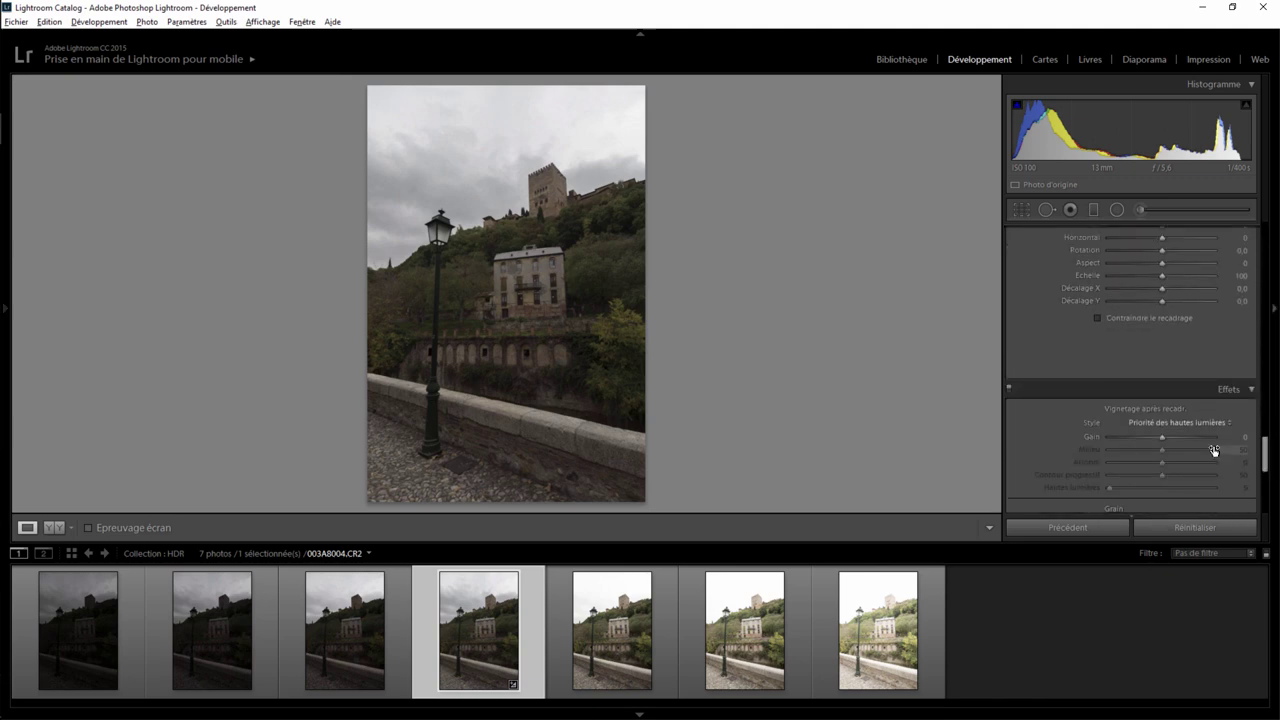
{"action": "left_click_drag", "start_coordinate": [1161, 436], "coordinate": [1147, 436]}
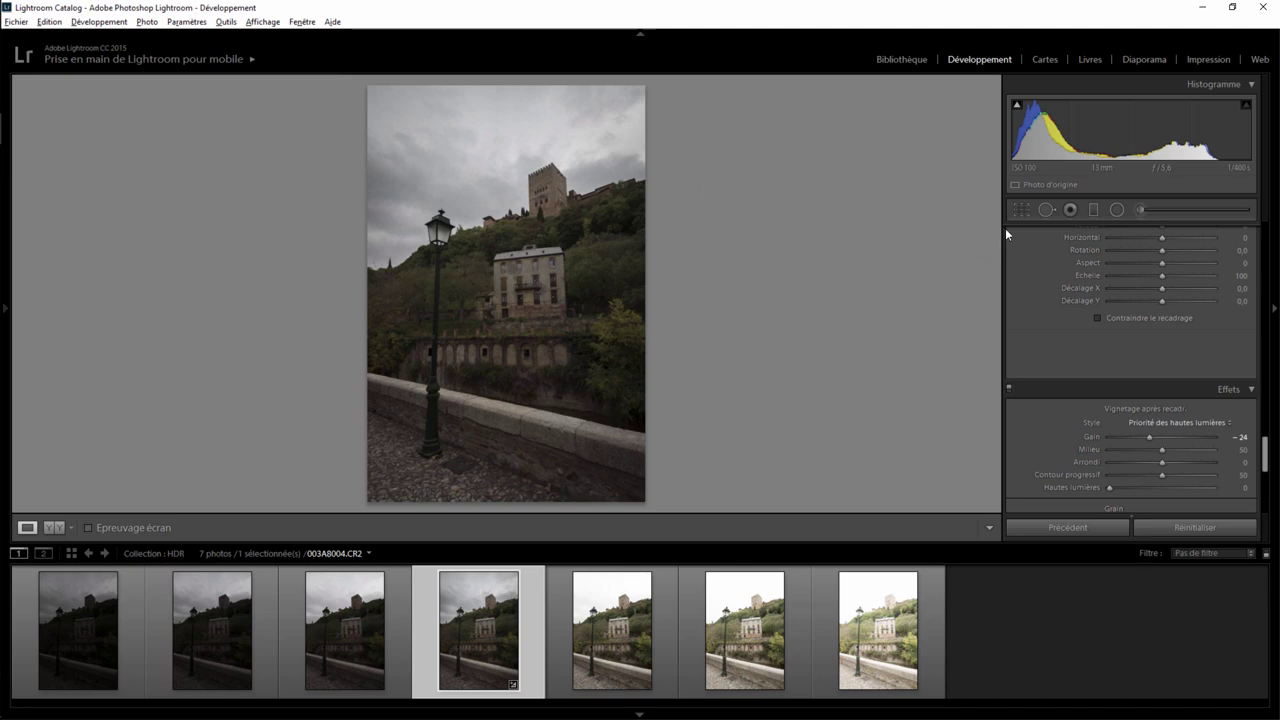
Heal a sky spot above the tower with an enlarged Spot Removal patch (size 88)
{"action": "left_click", "coordinate": [1045, 211]}
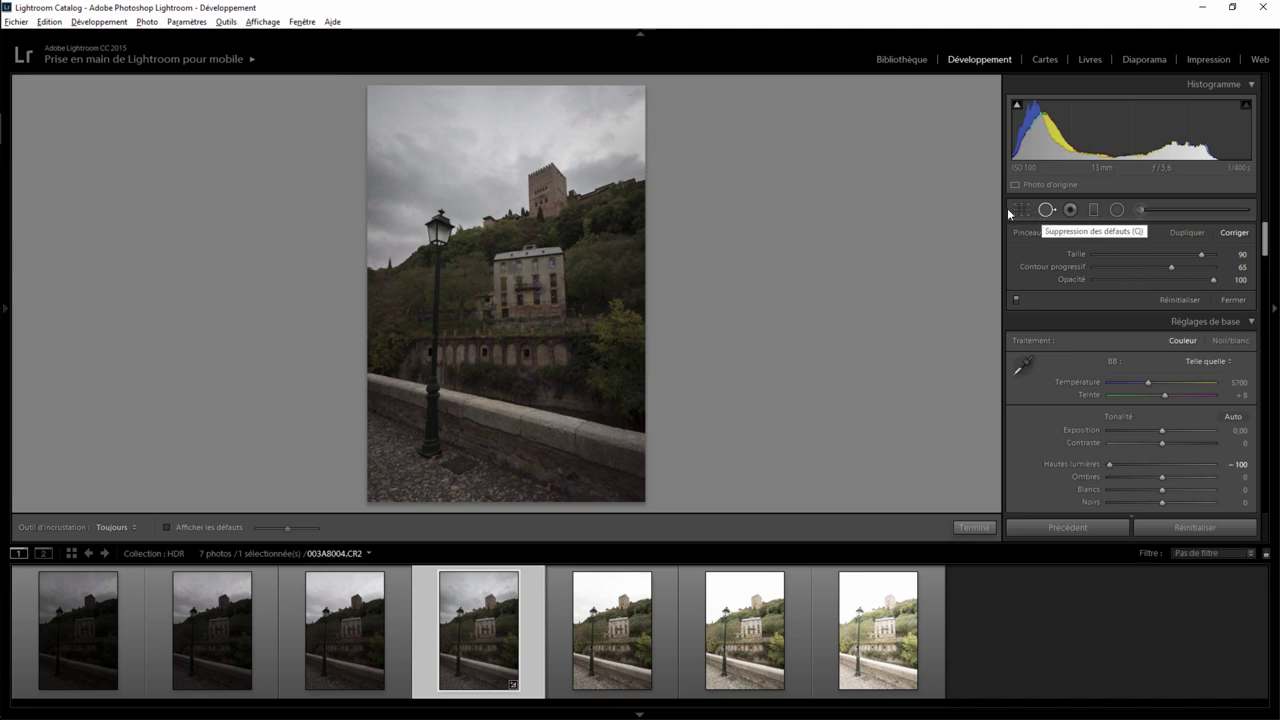
{"action": "scroll", "coordinate": [612, 130], "scroll_direction": "down", "scroll_amount": 4}
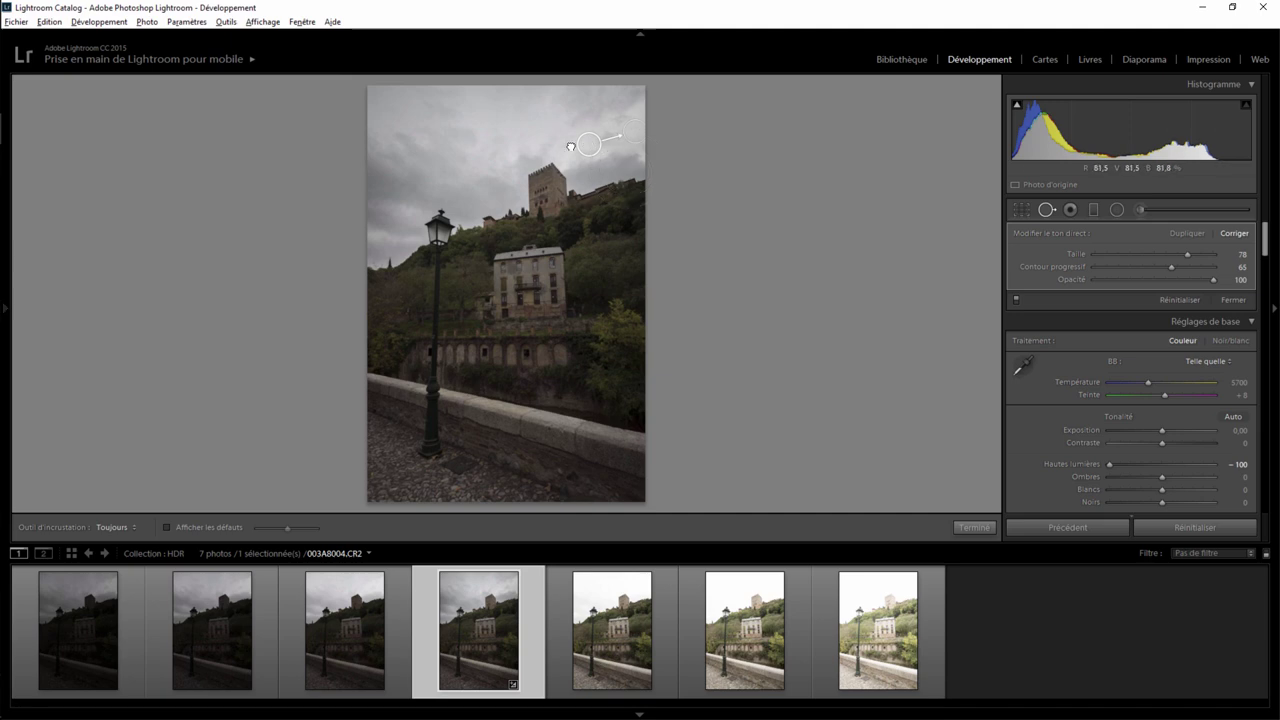
{"action": "left_click_drag", "start_coordinate": [570, 147], "coordinate": [450, 138]}
{"action": "left_click_drag", "start_coordinate": [449, 112], "coordinate": [448, 102]}
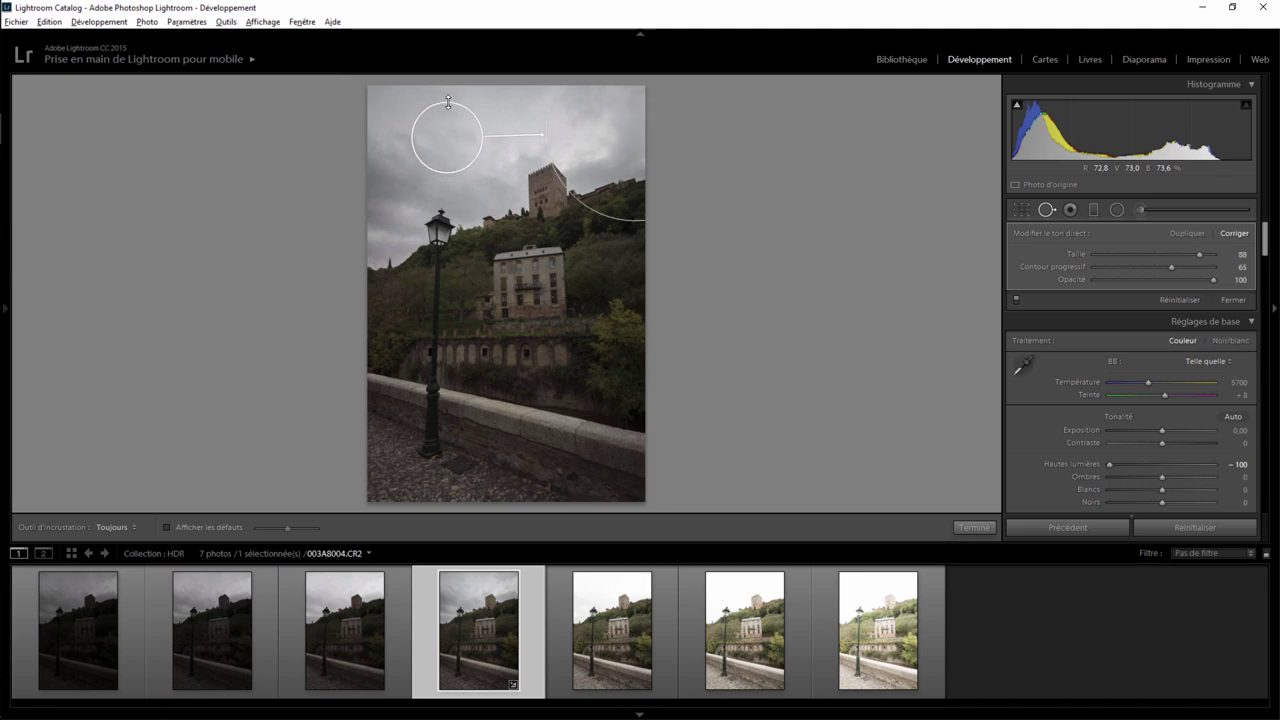
{"action": "left_click", "coordinate": [972, 527]}
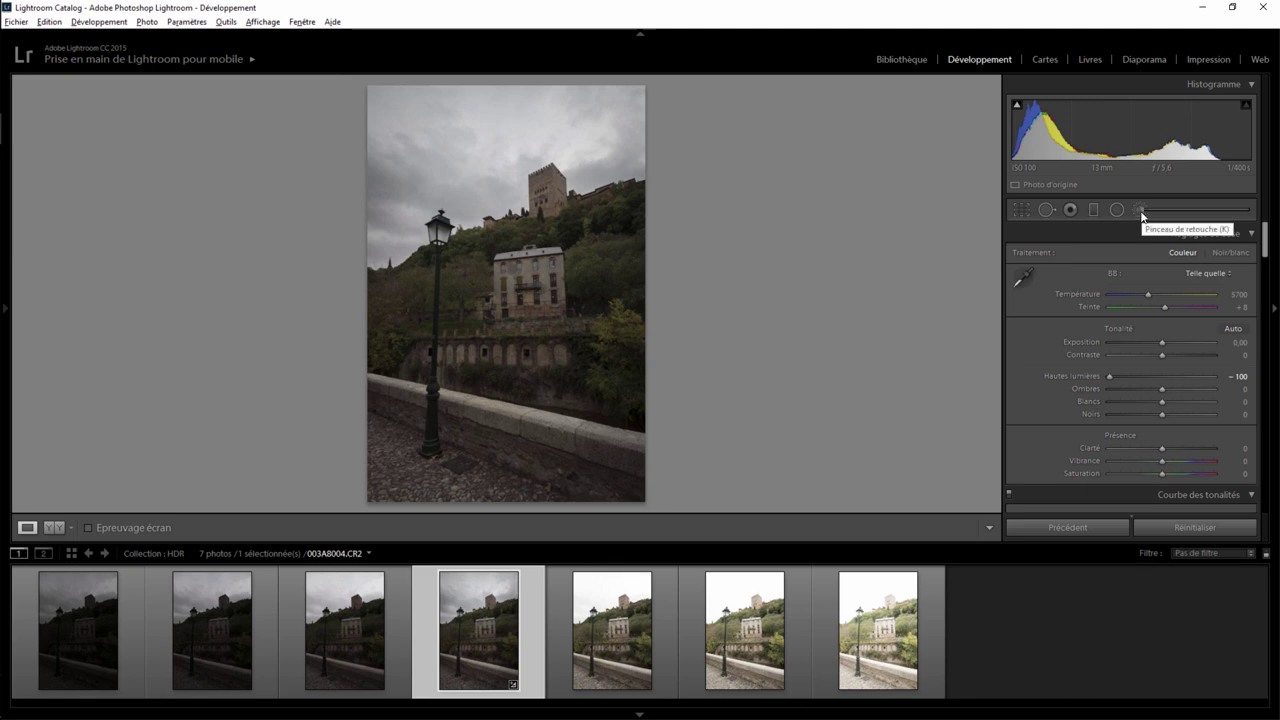
Paint a Temperature -13 brush over the upper-left sky, hide the filmstrip, and shrink the brush to 5
{"action": "left_click", "coordinate": [1141, 212]}
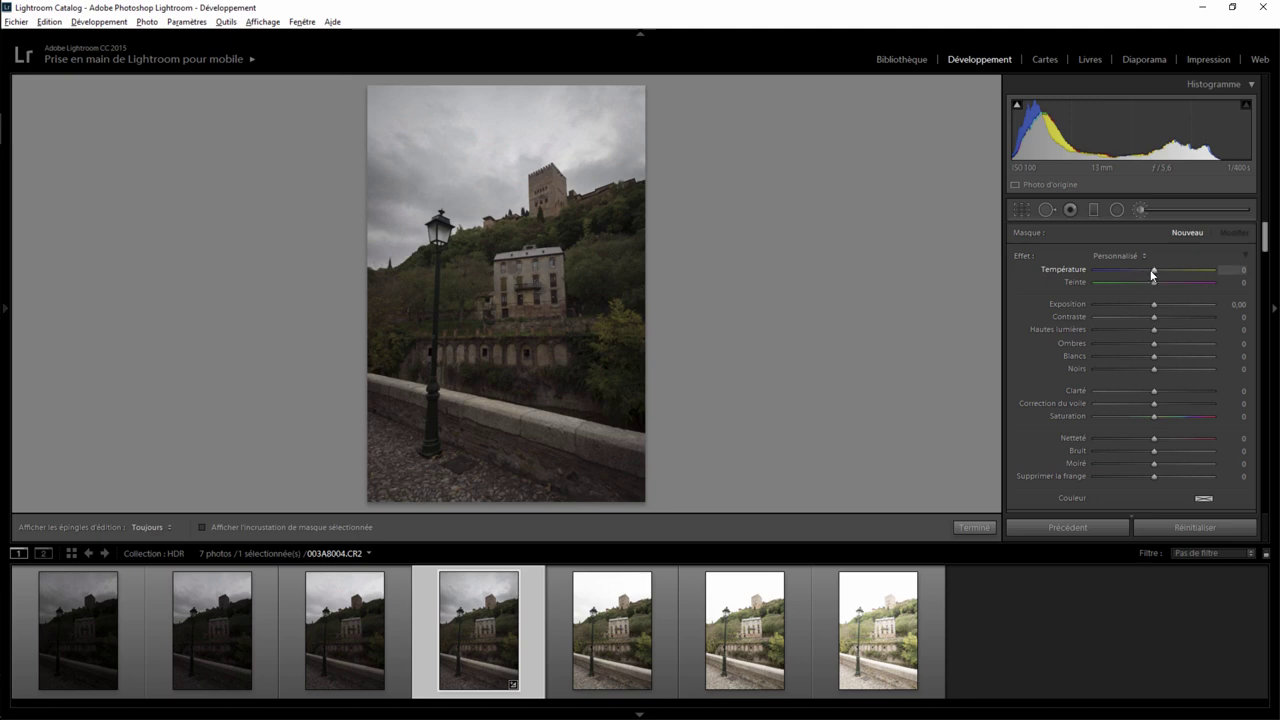
{"action": "key", "text": "h"}
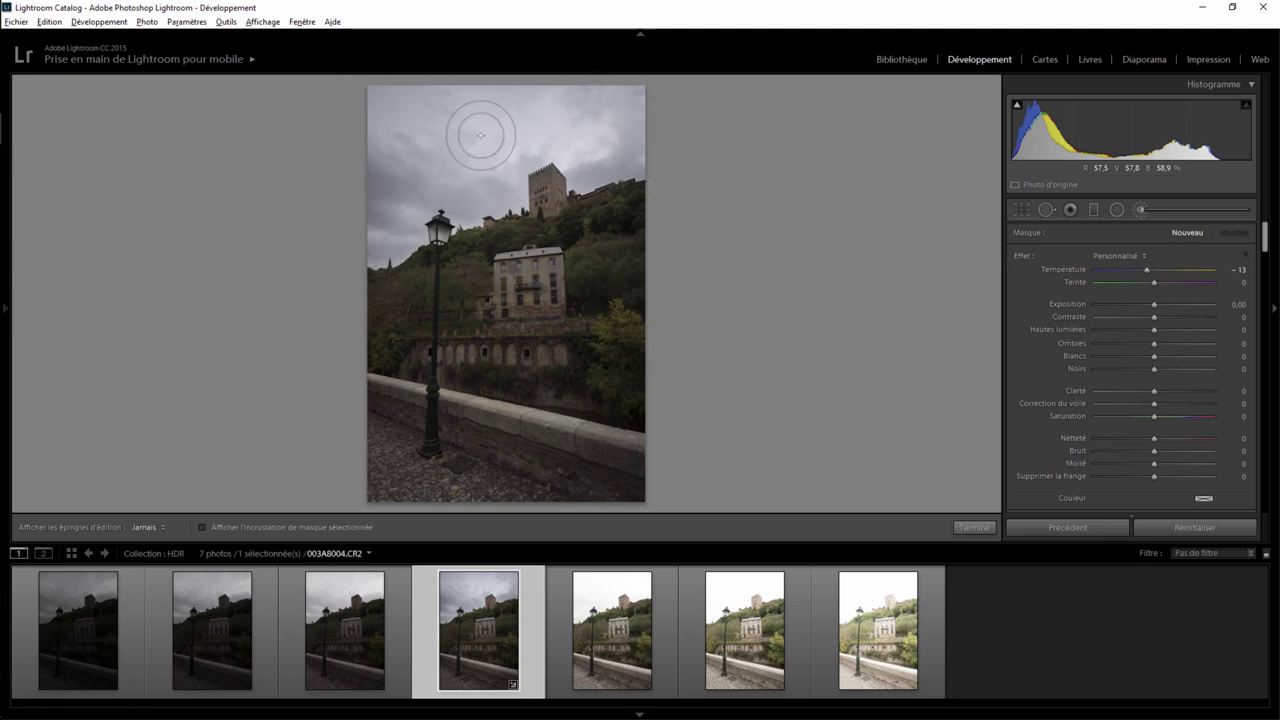
{"action": "left_click_drag", "start_coordinate": [590, 102], "coordinate": [560, 159]}
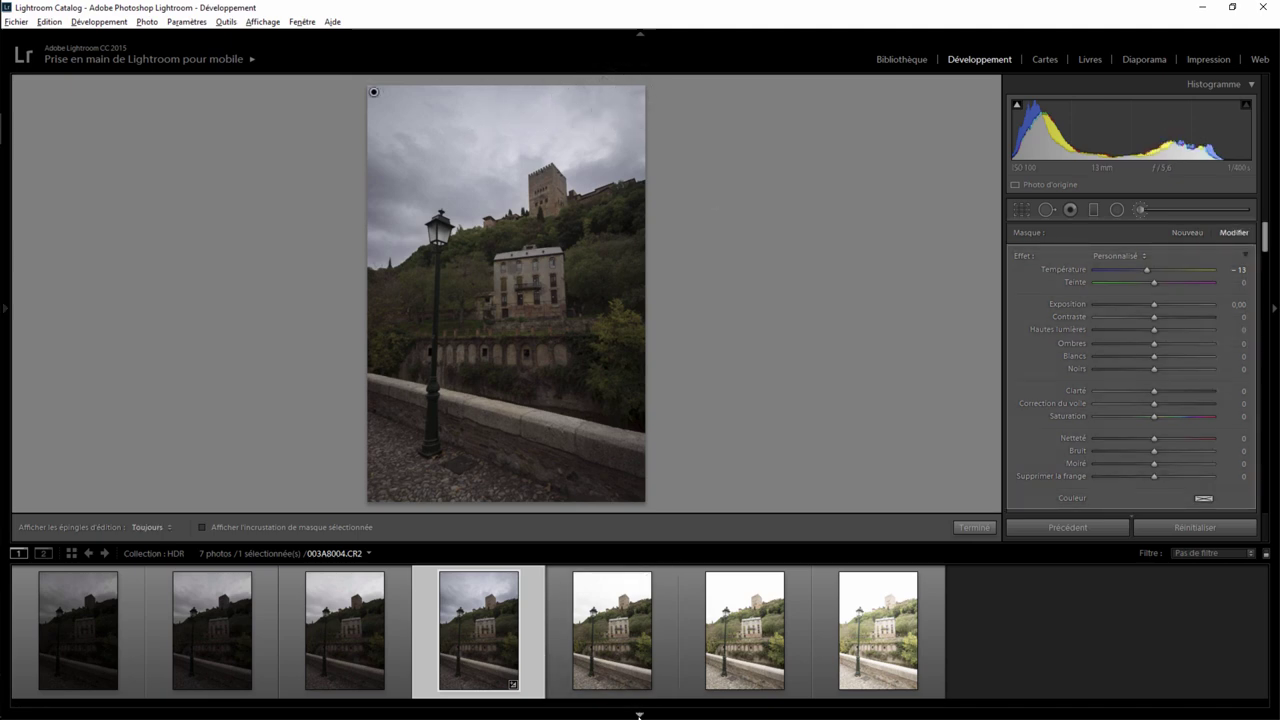
{"action": "left_click", "coordinate": [640, 716]}
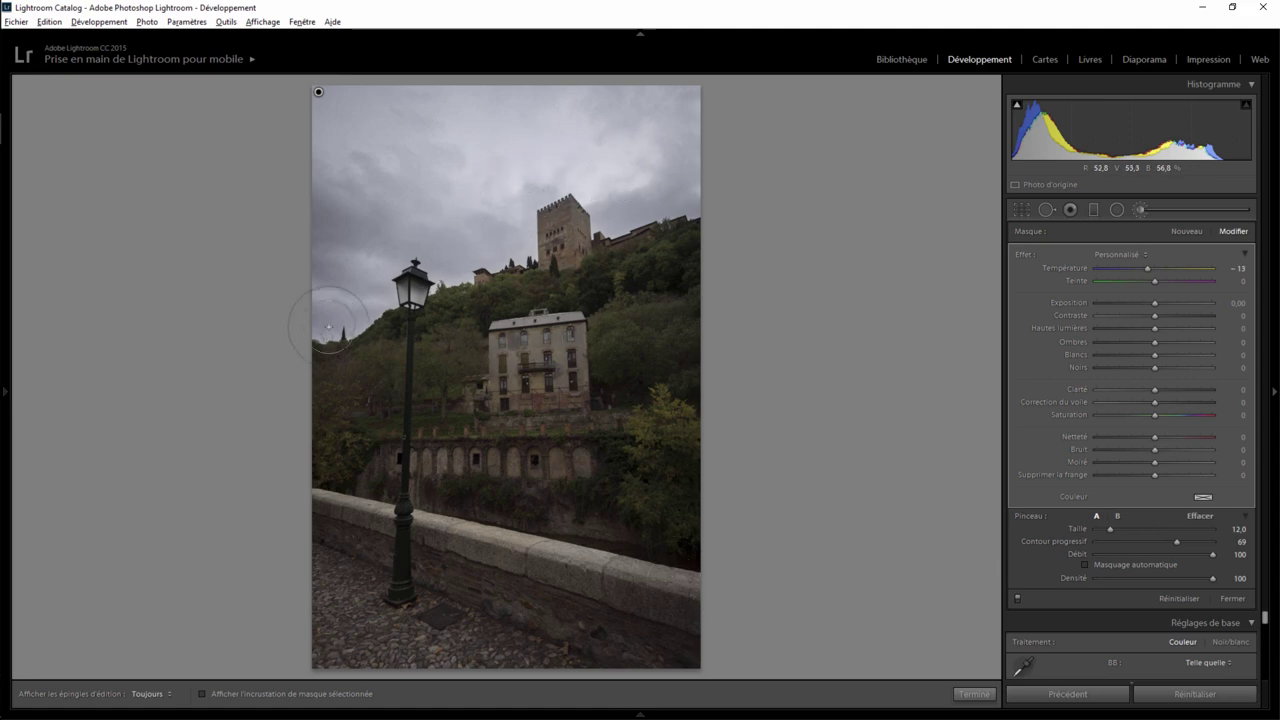
{"action": "scroll", "coordinate": [333, 316], "scroll_direction": "down", "scroll_amount": 4}
{"action": "key", "text": "h"}
Set Clarity to +58 and Vibrance to +34, trying Saturation but leaving it at 0
{"action": "left_click", "coordinate": [1232, 598]}
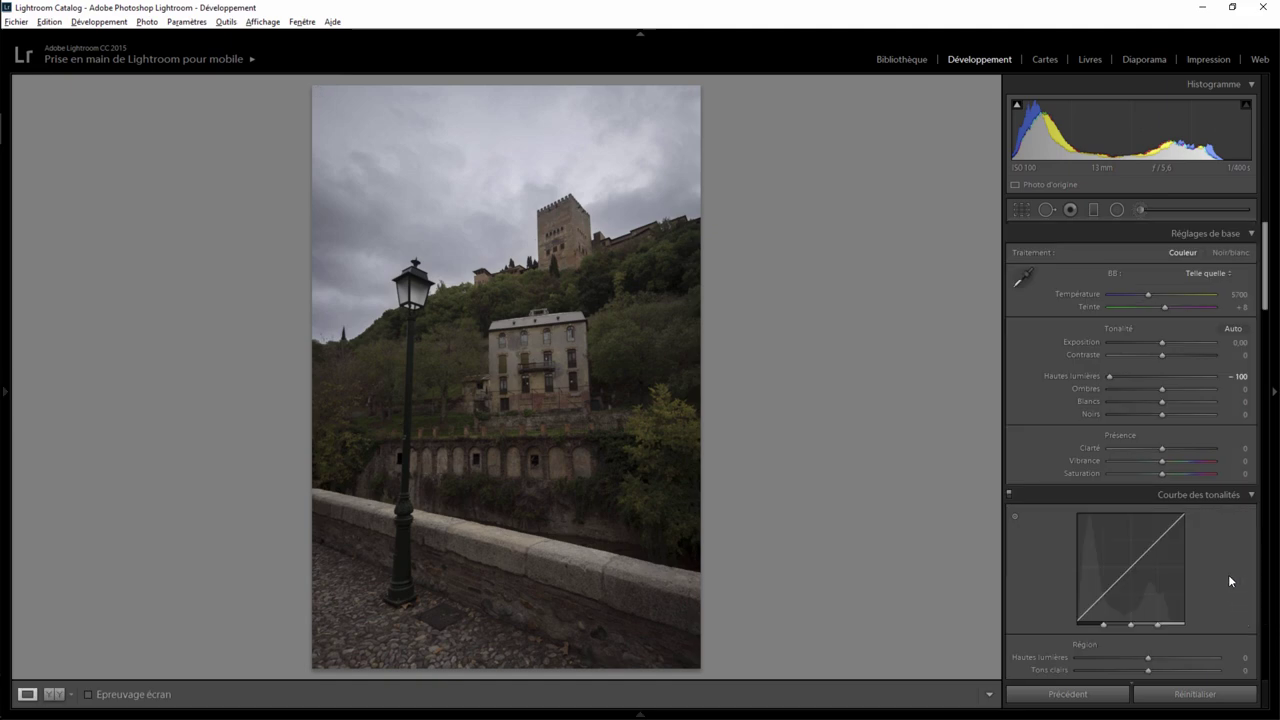
{"action": "left_click_drag", "start_coordinate": [1163, 448], "coordinate": [1194, 451]}
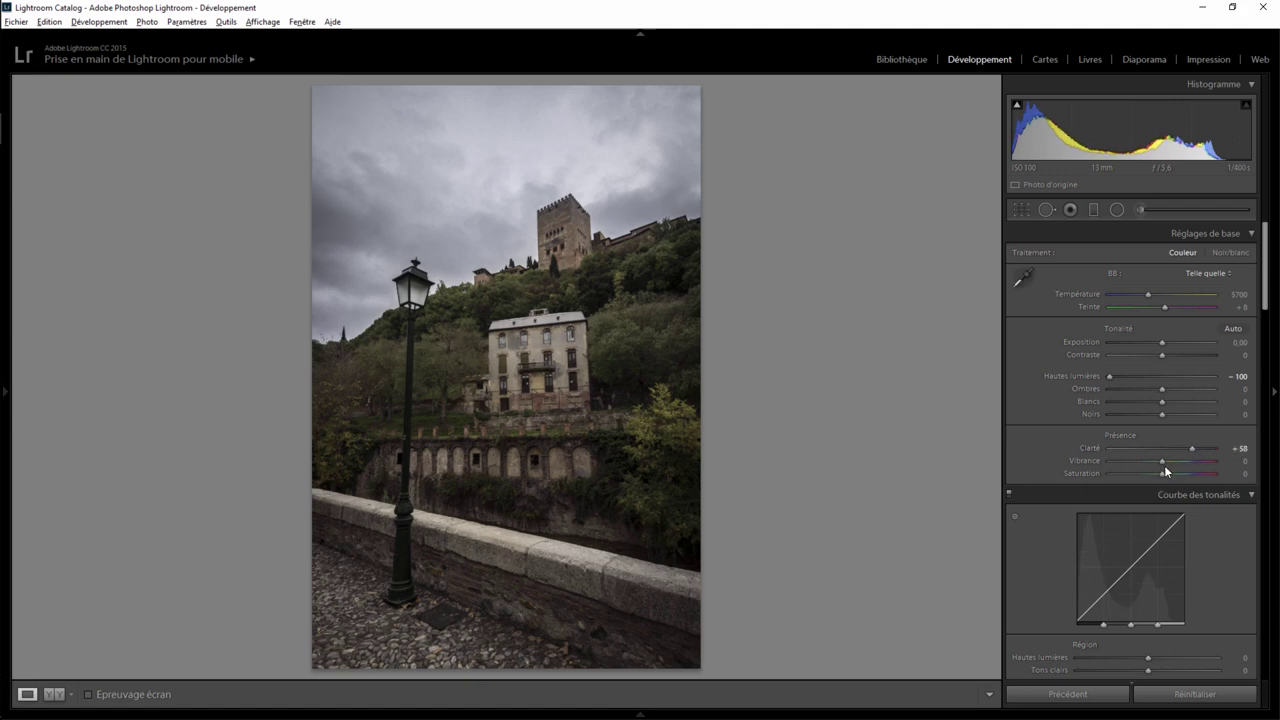
{"action": "left_click_drag", "start_coordinate": [1166, 460], "coordinate": [1186, 461]}
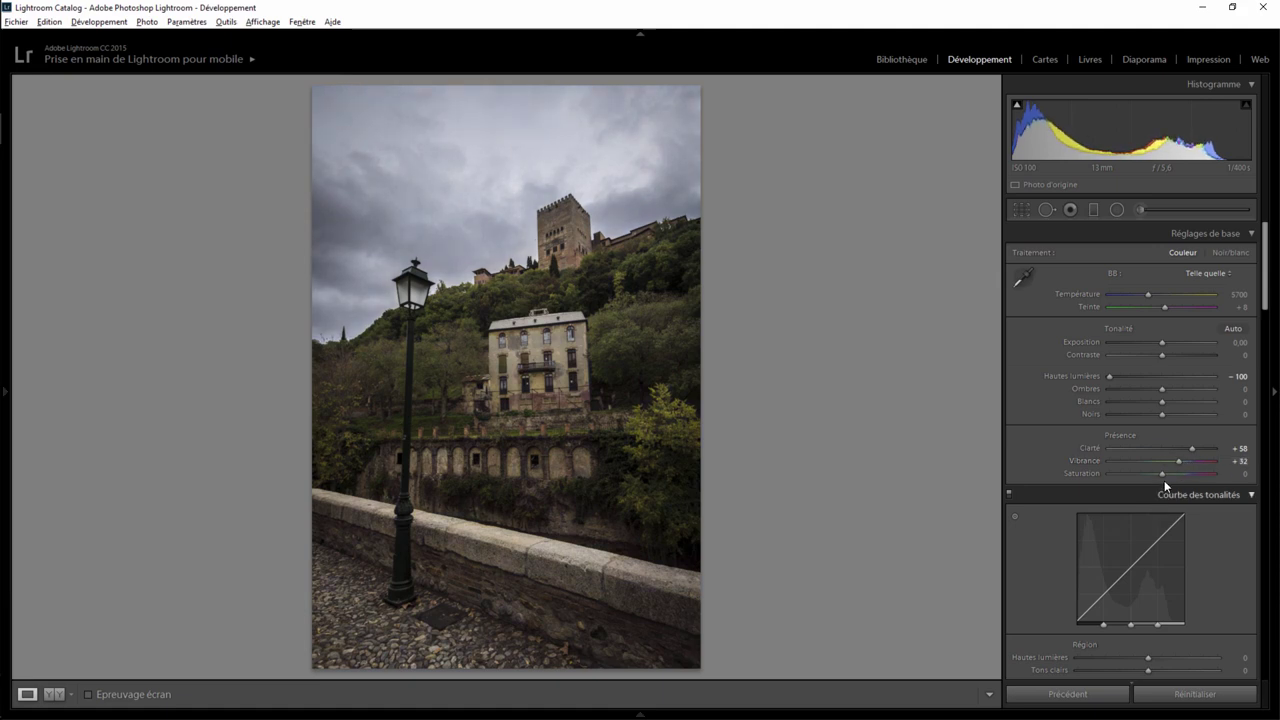
{"action": "double_click", "coordinate": [1179, 461]}
{"action": "mouse_move", "coordinate": [1163, 474]}
{"action": "left_mouse_down"}
{"action": "mouse_move", "coordinate": [1188, 461]}
{"action": "mouse_move", "coordinate": [1177, 465]}
{"action": "left_mouse_up"}
{"action": "double_click", "coordinate": [1181, 474]}
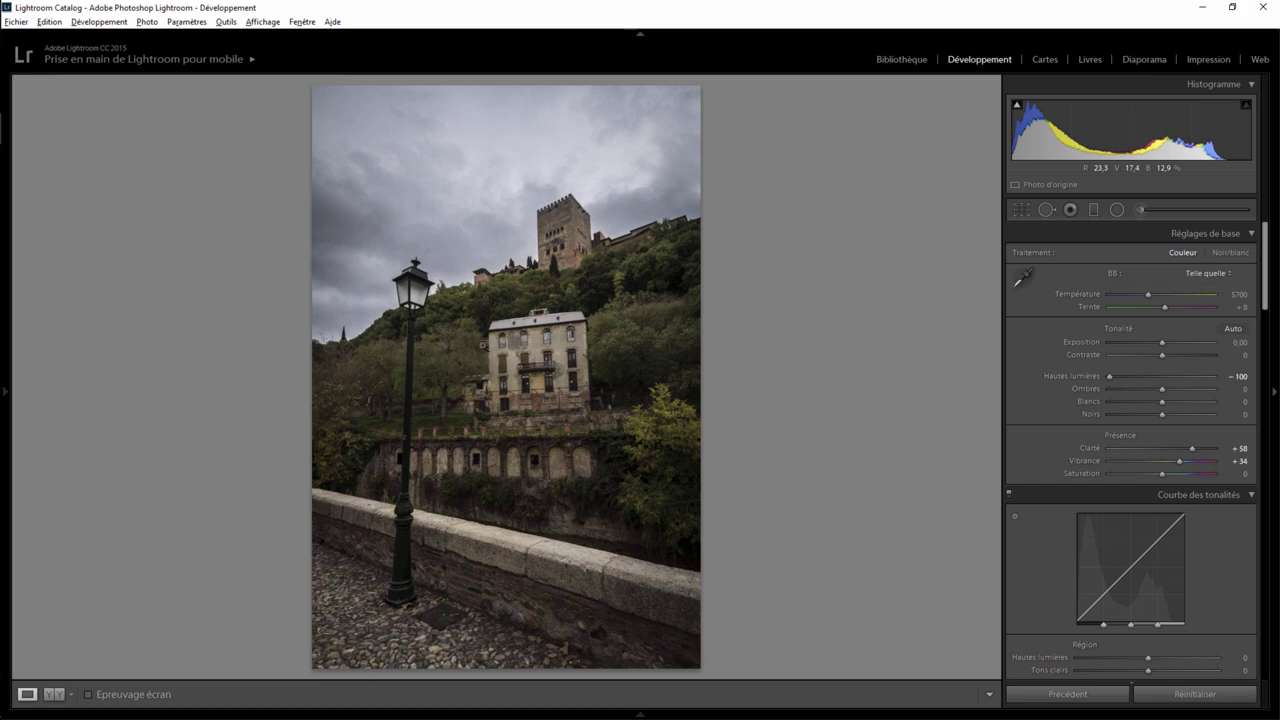
Zoom 1:1 on the lamp and start a neutral-temperature brush at Exposure 1.41 with Auto Mask
{"action": "left_click", "coordinate": [414, 300]}
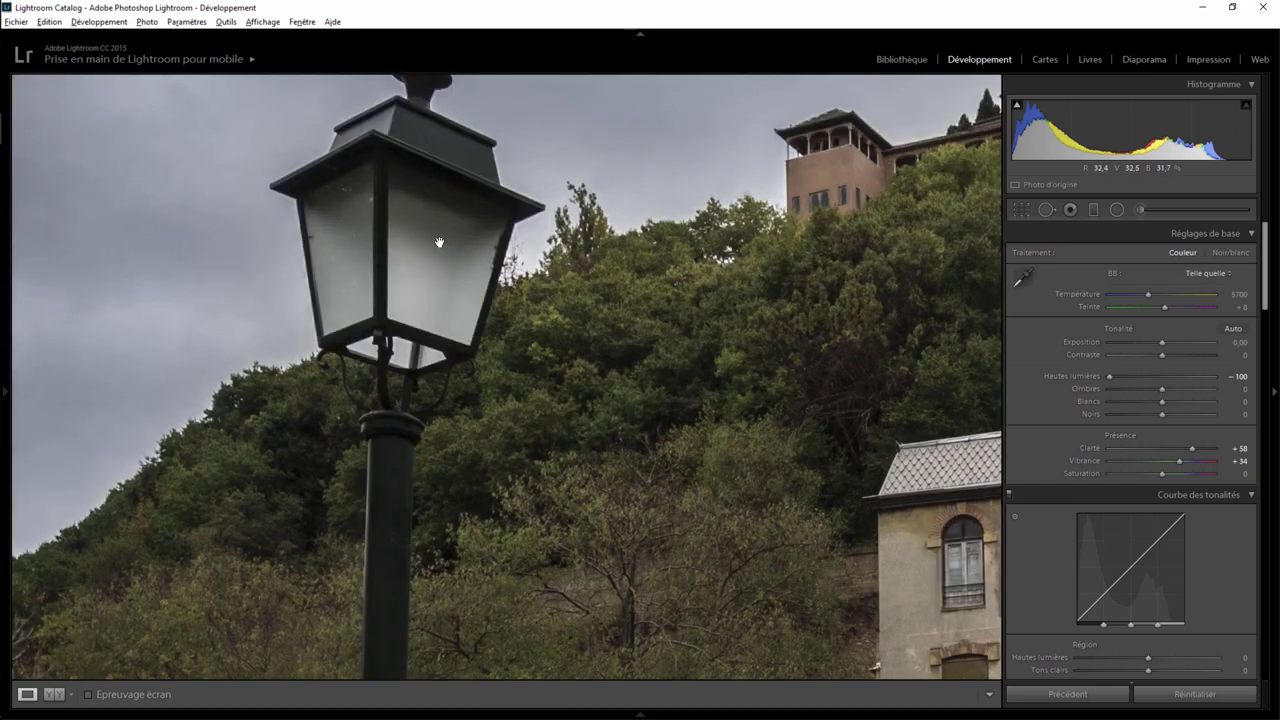
{"action": "left_click_drag", "start_coordinate": [439, 242], "coordinate": [453, 311]}
{"action": "left_click", "coordinate": [1141, 209]}
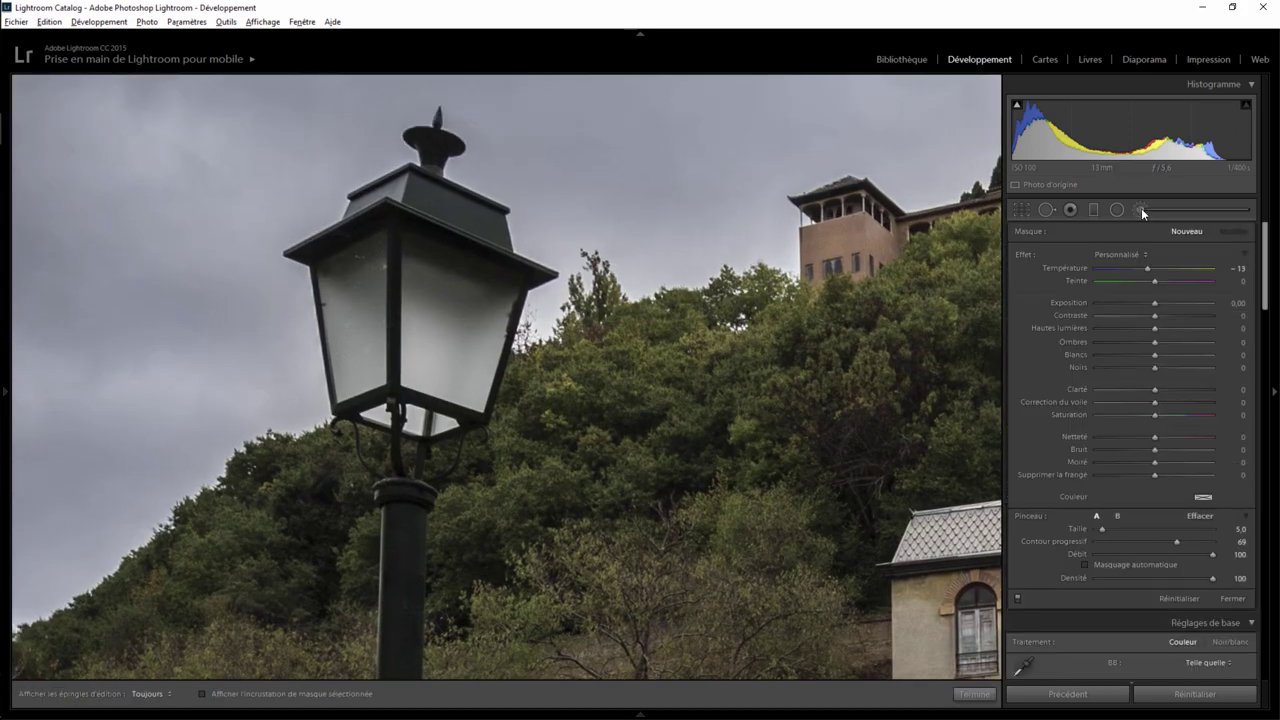
{"action": "double_click", "coordinate": [1064, 267]}
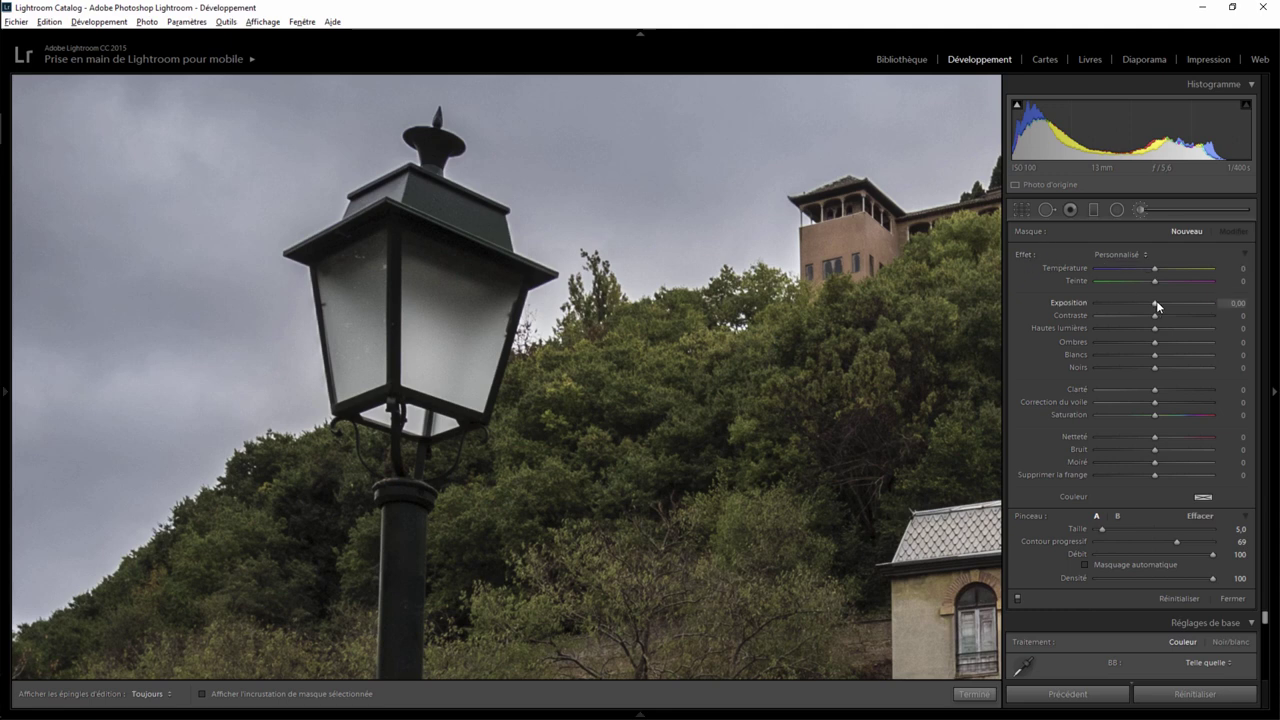
{"action": "left_click", "coordinate": [1174, 303]}
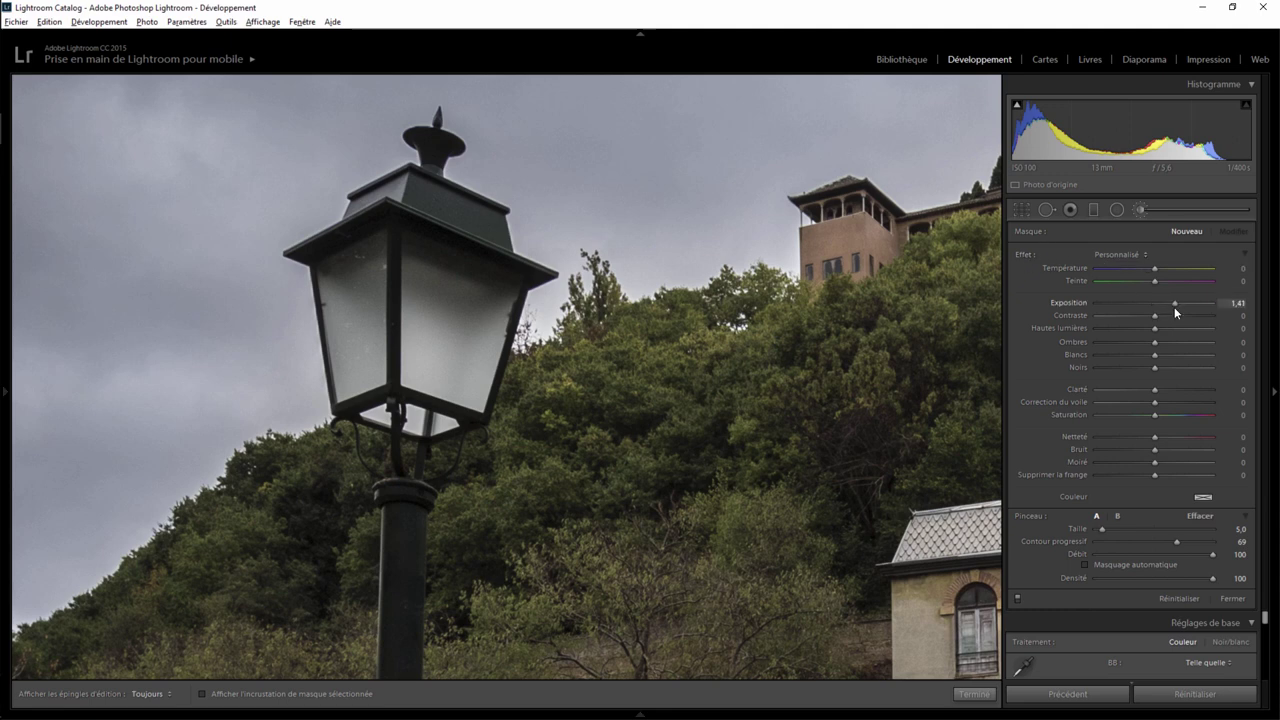
{"action": "left_click", "coordinate": [1086, 565]}
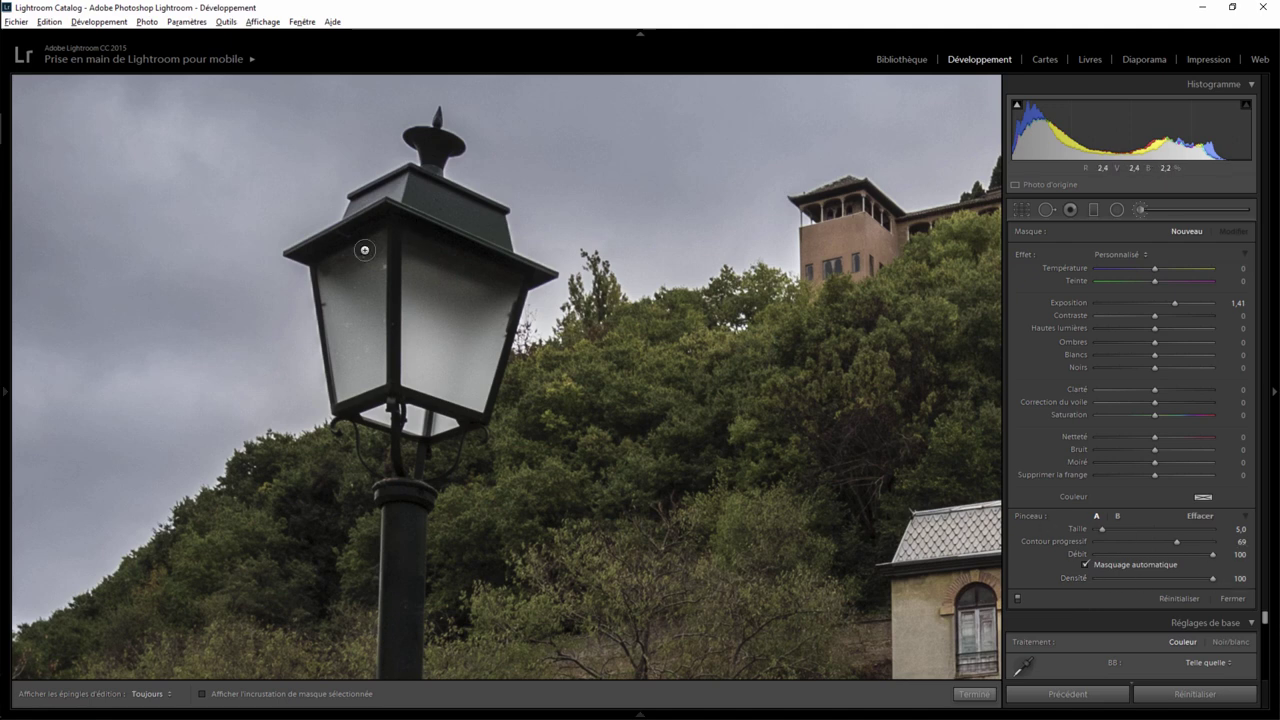
Paint the brightening brush down the lamp's right and left glass panes
{"action": "key", "text": "h"}
{"action": "mouse_move", "coordinate": [428, 281]}
{"action": "left_mouse_down"}
{"action": "mouse_move", "coordinate": [449, 292]}
{"action": "mouse_move", "coordinate": [446, 279]}
{"action": "mouse_move", "coordinate": [415, 370]}
{"action": "mouse_move", "coordinate": [474, 399]}
{"action": "mouse_move", "coordinate": [498, 300]}
{"action": "mouse_move", "coordinate": [483, 364]}
{"action": "mouse_move", "coordinate": [451, 365]}
{"action": "mouse_move", "coordinate": [470, 330]}
{"action": "mouse_move", "coordinate": [457, 363]}
{"action": "mouse_move", "coordinate": [443, 343]}
{"action": "mouse_move", "coordinate": [422, 368]}
{"action": "left_mouse_up"}
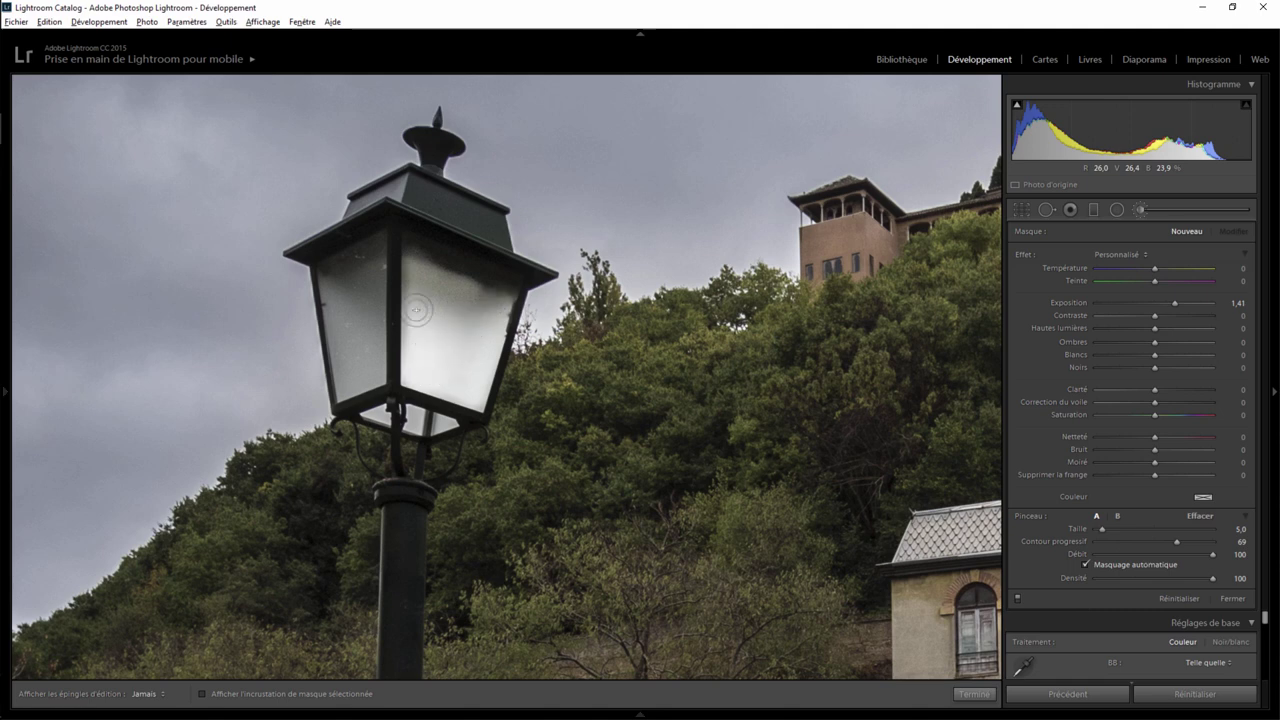
{"action": "mouse_move", "coordinate": [415, 263]}
{"action": "left_mouse_down"}
{"action": "mouse_move", "coordinate": [409, 337]}
{"action": "mouse_move", "coordinate": [476, 286]}
{"action": "left_mouse_up"}
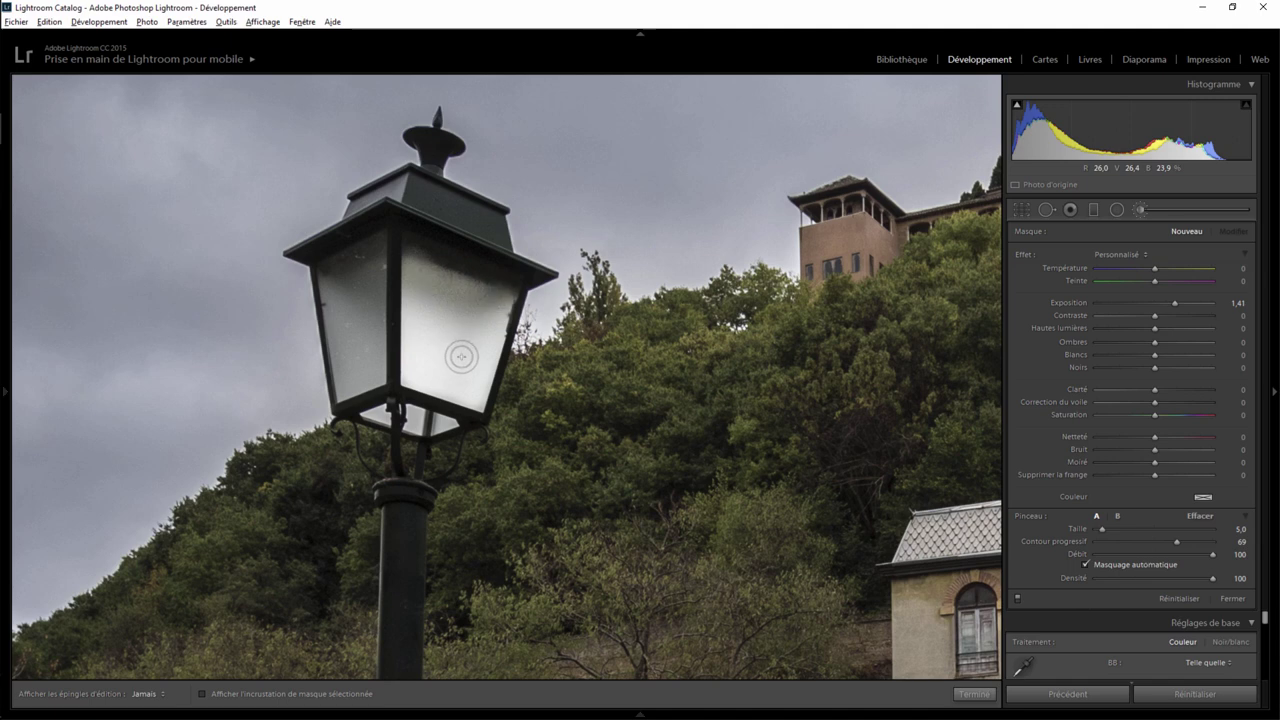
{"action": "key", "text": "h"}
{"action": "scroll", "coordinate": [362, 262], "scroll_direction": "down", "scroll_amount": 3}
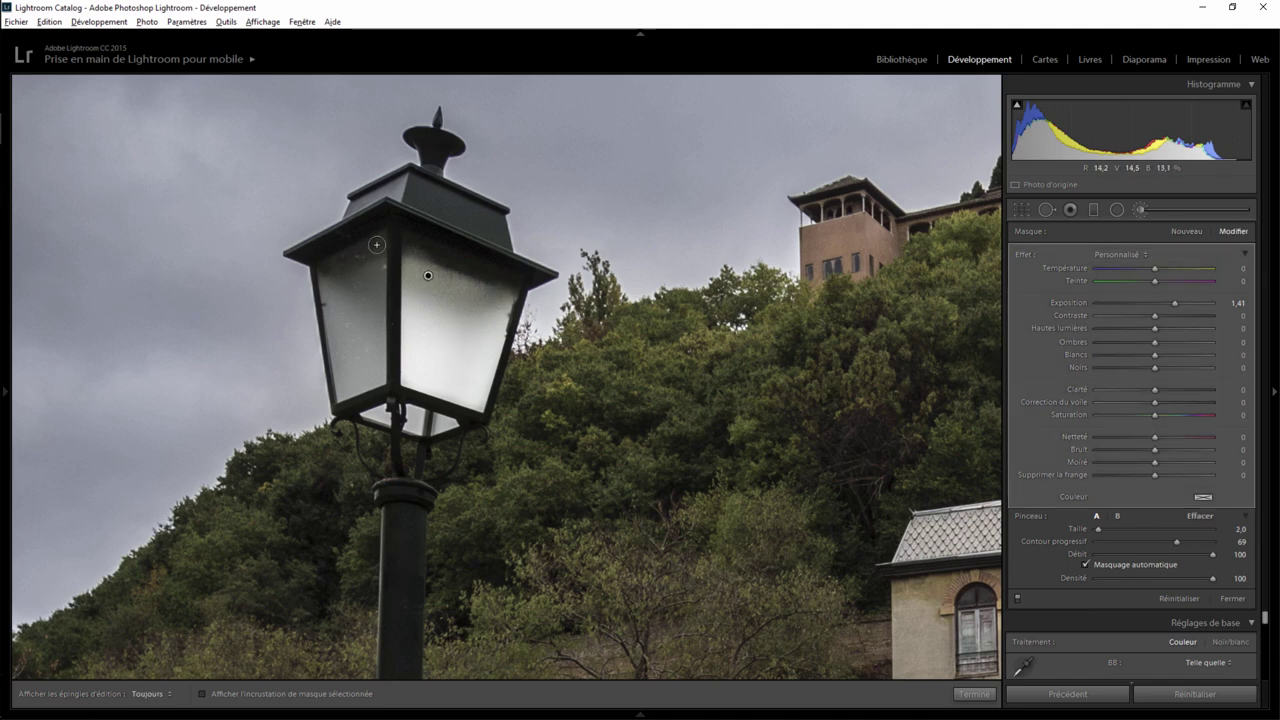
{"action": "key", "text": "h"}
{"action": "mouse_move", "coordinate": [349, 297]}
{"action": "left_mouse_down"}
{"action": "mouse_move", "coordinate": [382, 241]}
{"action": "mouse_move", "coordinate": [327, 264]}
{"action": "mouse_move", "coordinate": [322, 285]}
{"action": "mouse_move", "coordinate": [344, 392]}
{"action": "mouse_move", "coordinate": [370, 384]}
{"action": "mouse_move", "coordinate": [378, 359]}
{"action": "mouse_move", "coordinate": [379, 281]}
{"action": "mouse_move", "coordinate": [340, 312]}
{"action": "mouse_move", "coordinate": [347, 372]}
{"action": "mouse_move", "coordinate": [368, 335]}
{"action": "mouse_move", "coordinate": [349, 281]}
{"action": "mouse_move", "coordinate": [340, 334]}
{"action": "mouse_move", "coordinate": [368, 367]}
{"action": "mouse_move", "coordinate": [353, 374]}
{"action": "left_mouse_up"}
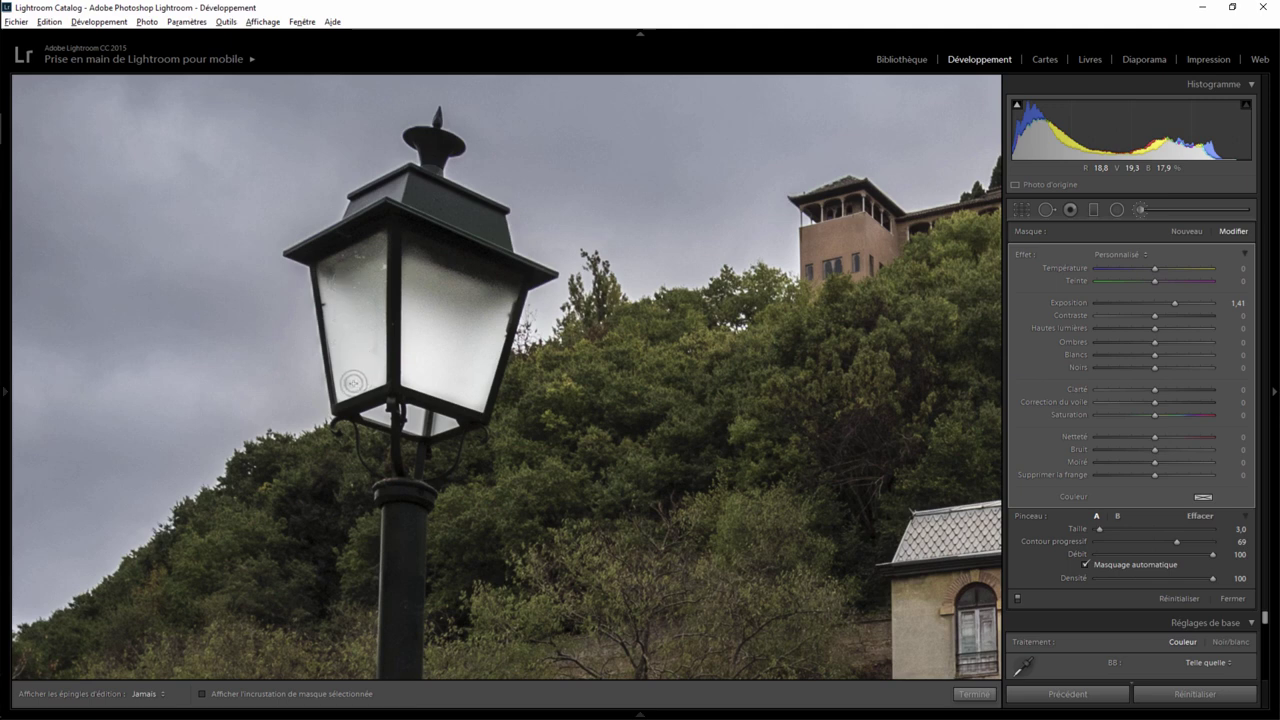
With a smaller brush, paint the lower lamp glass and raise the brush Exposure to 1.87
{"action": "key", "text": "h"}
{"action": "key", "text": "bracketleft"}
{"action": "key", "text": "h"}
{"action": "left_click_drag", "start_coordinate": [411, 412], "coordinate": [428, 421]}
{"action": "key", "text": "h"}
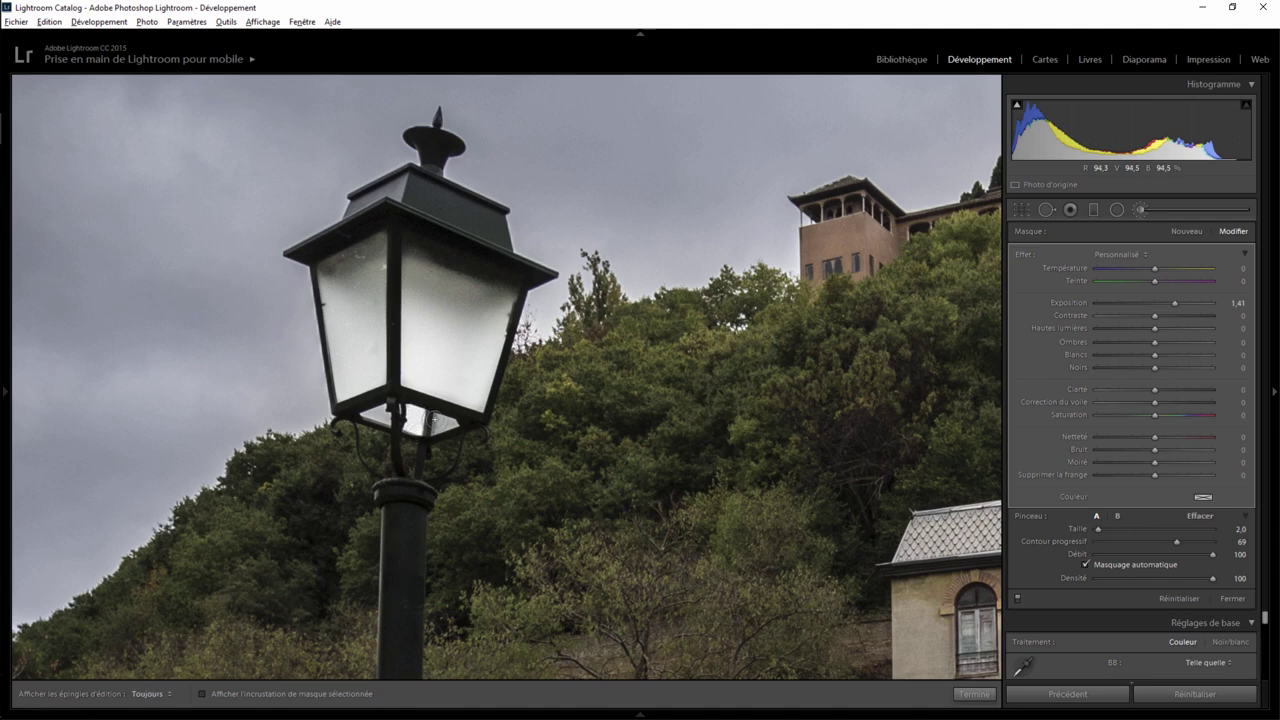
{"action": "key", "text": "h"}
{"action": "key", "text": "h"}
{"action": "key", "text": "h"}
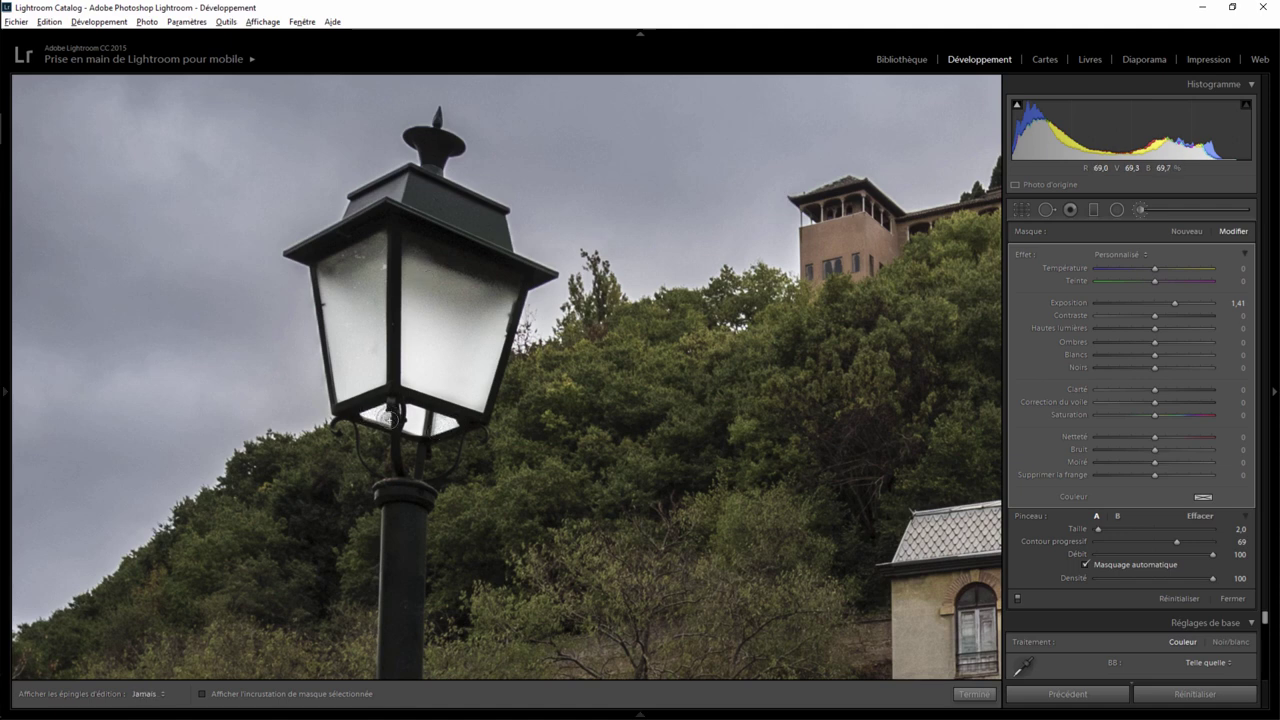
{"action": "key", "text": "h"}
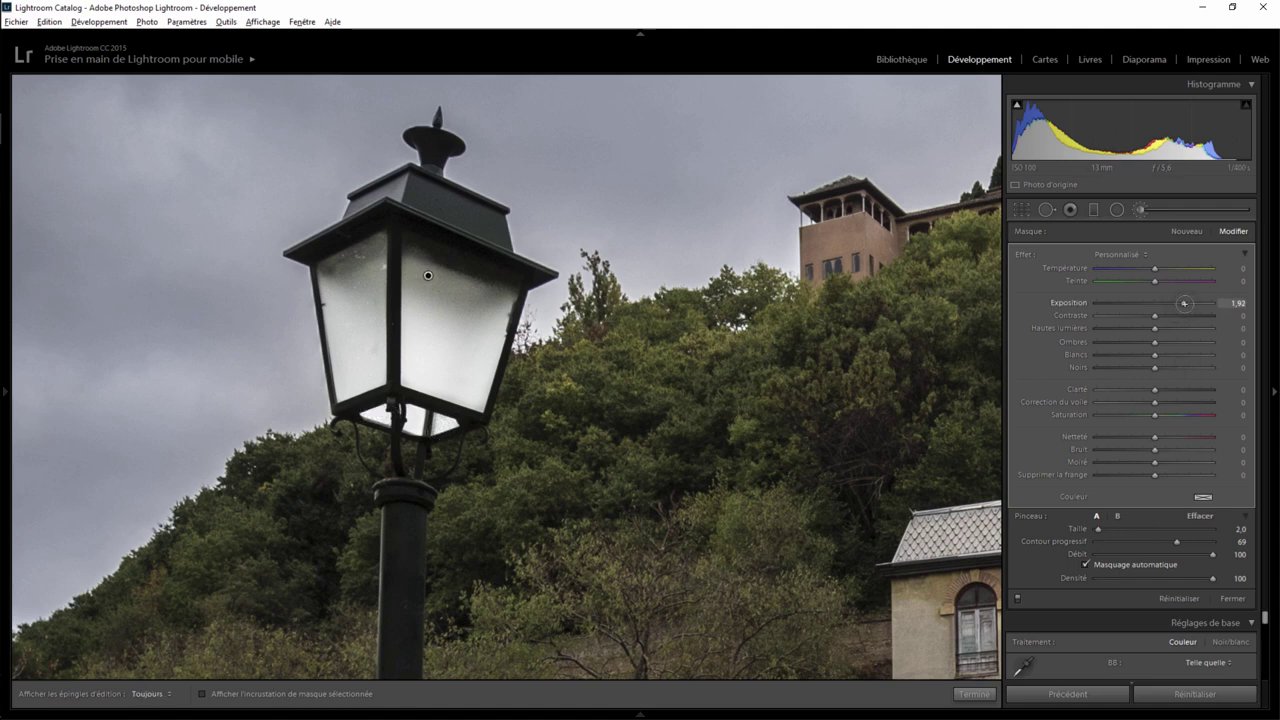
{"action": "left_click_drag", "start_coordinate": [1184, 303], "coordinate": [1180, 303]}
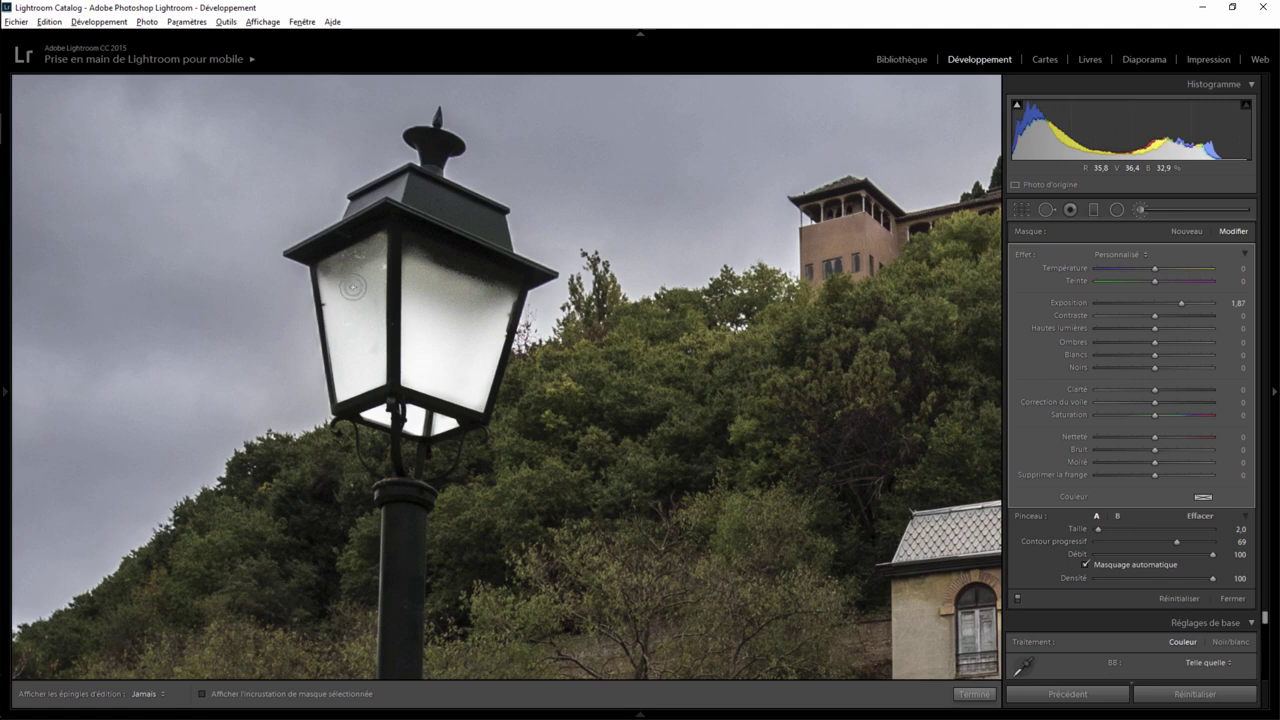
Add a radial filter centred in the lamp head with Exposure 3.40
{"action": "key", "text": "h"}
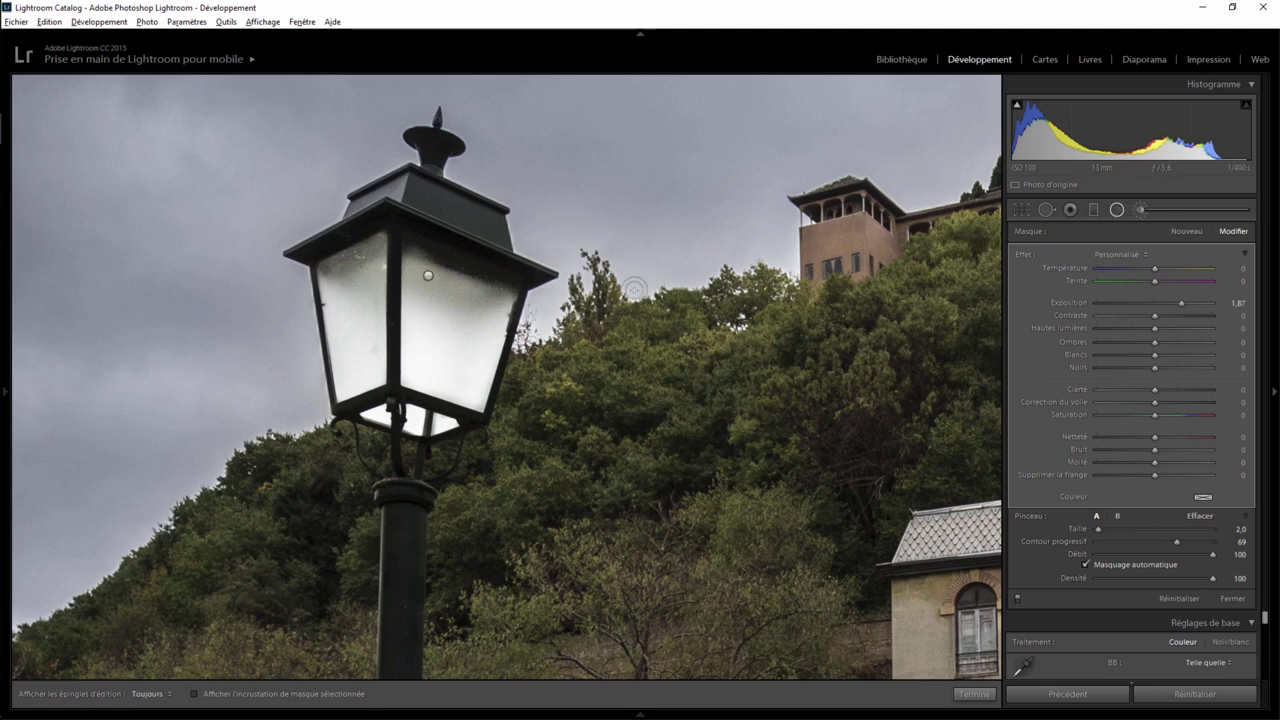
{"action": "key", "text": "shift+m"}
{"action": "left_click_drag", "start_coordinate": [421, 286], "coordinate": [452, 344]}
{"action": "left_click_drag", "start_coordinate": [420, 287], "coordinate": [433, 306]}
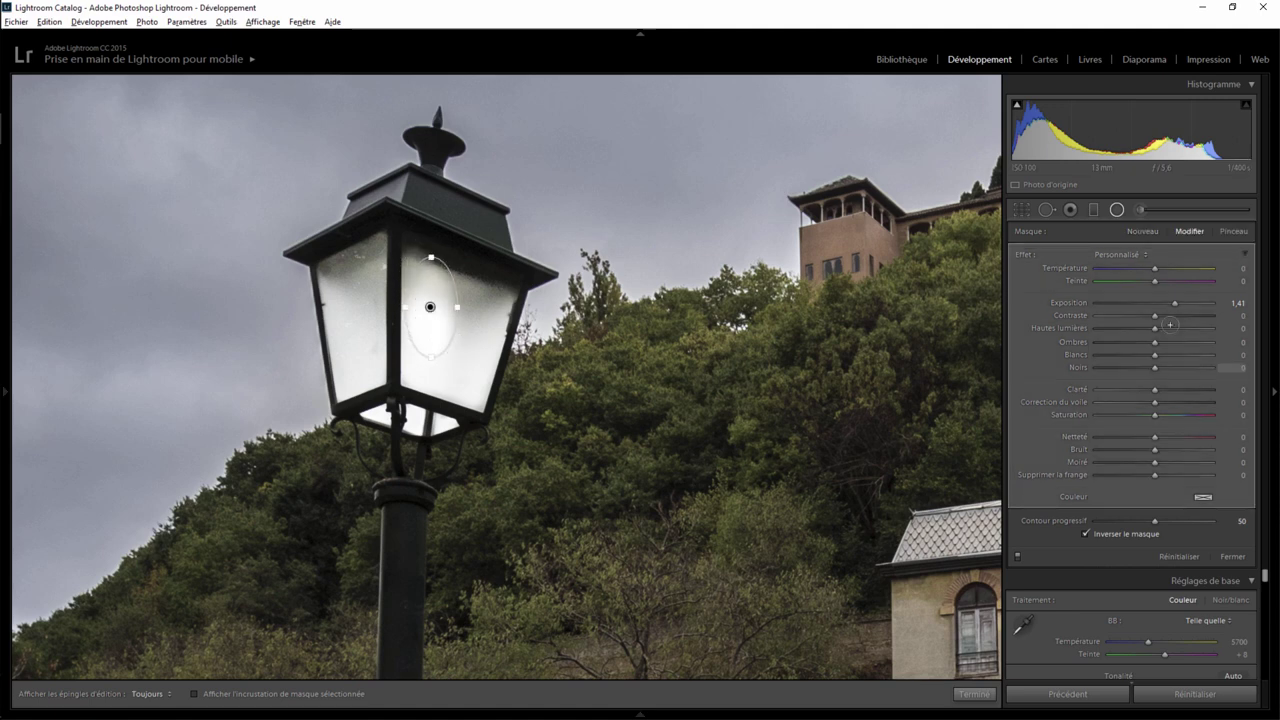
{"action": "left_click_drag", "start_coordinate": [1211, 304], "coordinate": [1214, 304]}
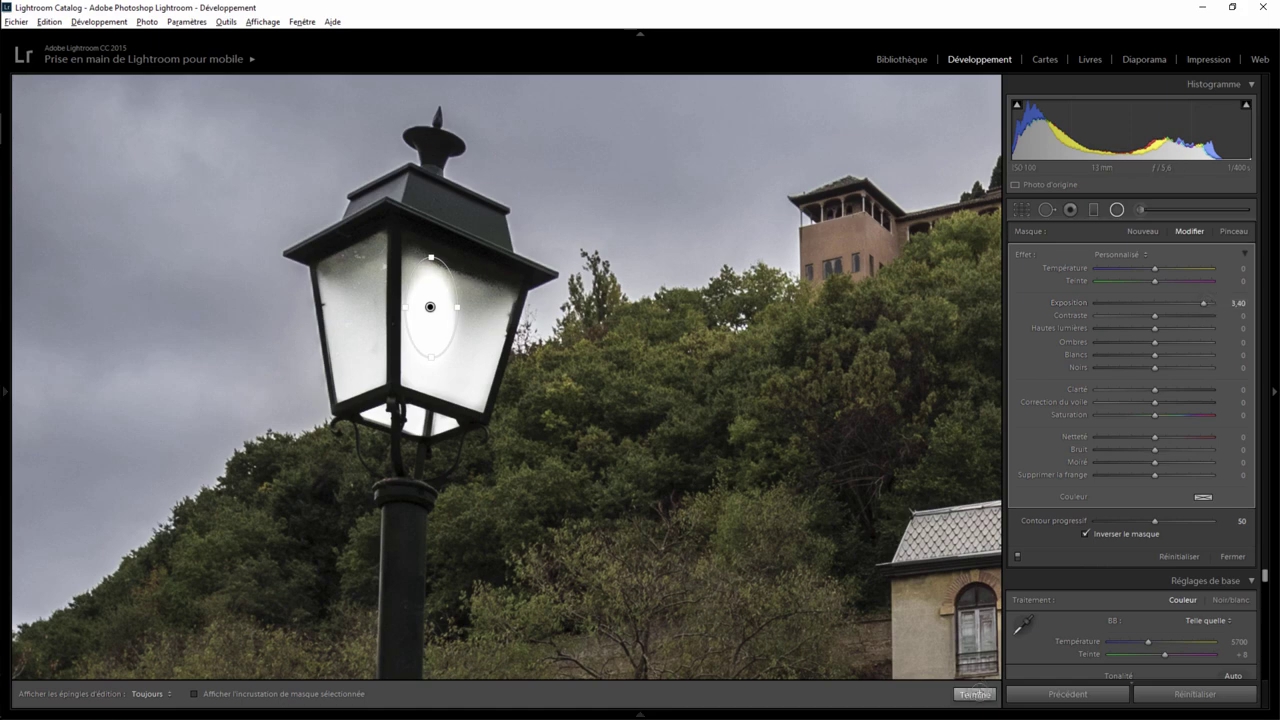
{"action": "left_click", "coordinate": [976, 693]}
Recheck the lamp's radial glow close up, then deselect it and view the whole photo
{"action": "left_click", "coordinate": [478, 337]}
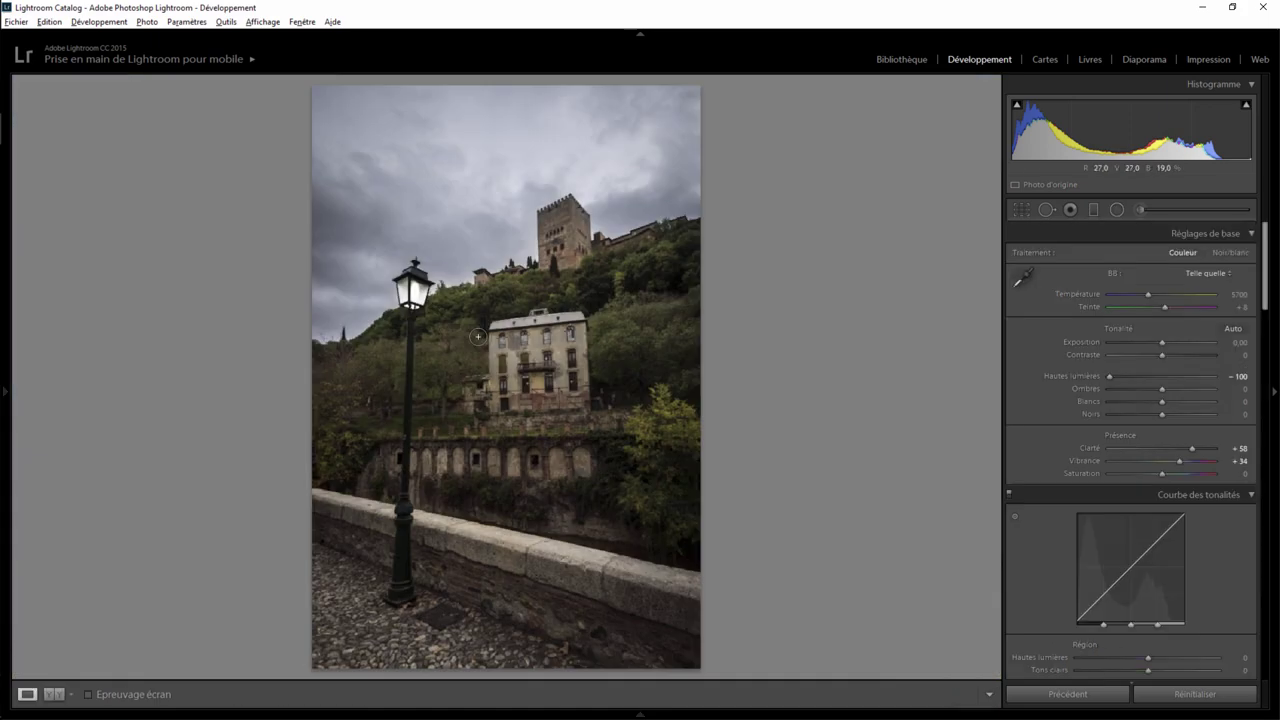
{"action": "left_click", "coordinate": [414, 292]}
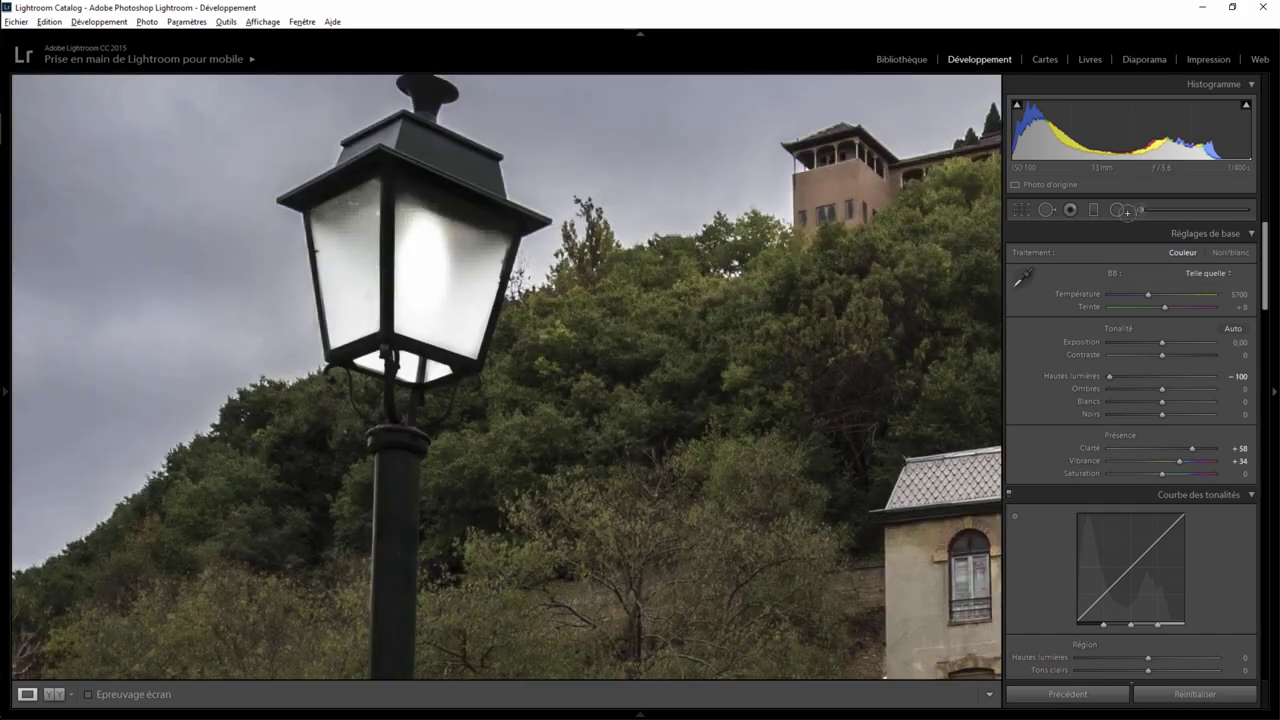
{"action": "left_click", "coordinate": [1117, 210]}
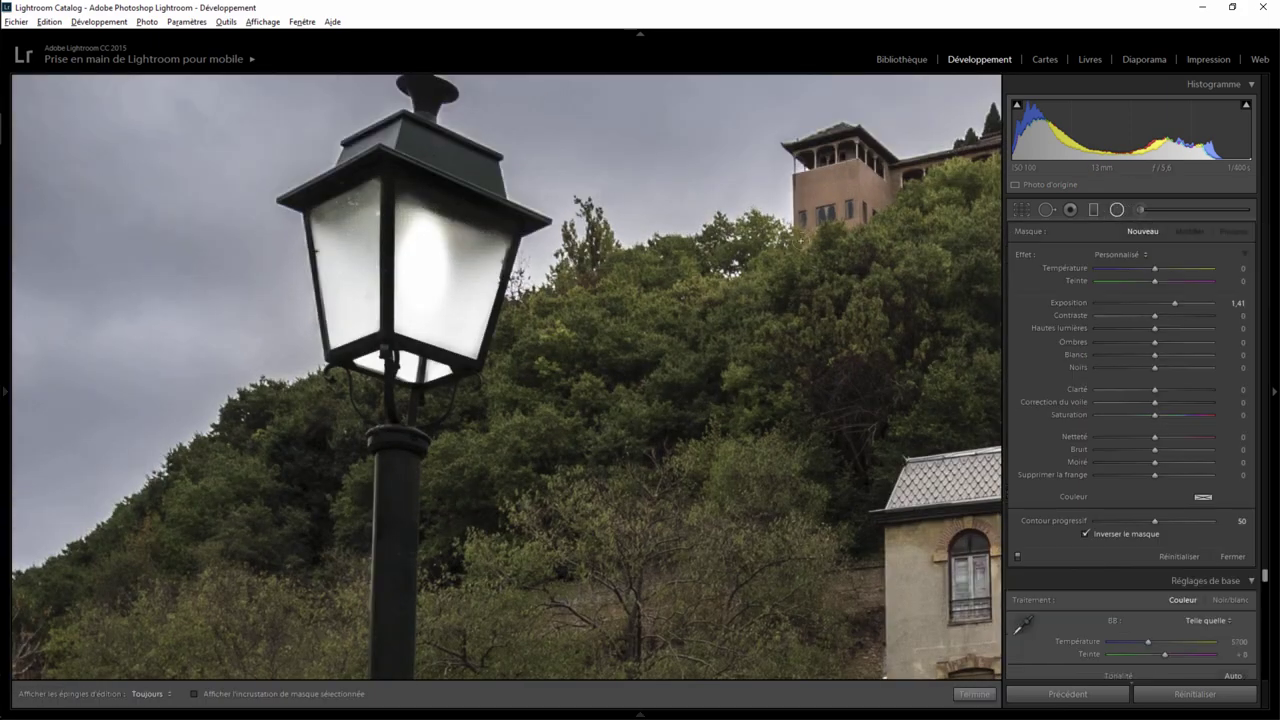
{"action": "left_click_drag", "start_coordinate": [424, 254], "coordinate": [425, 294]}
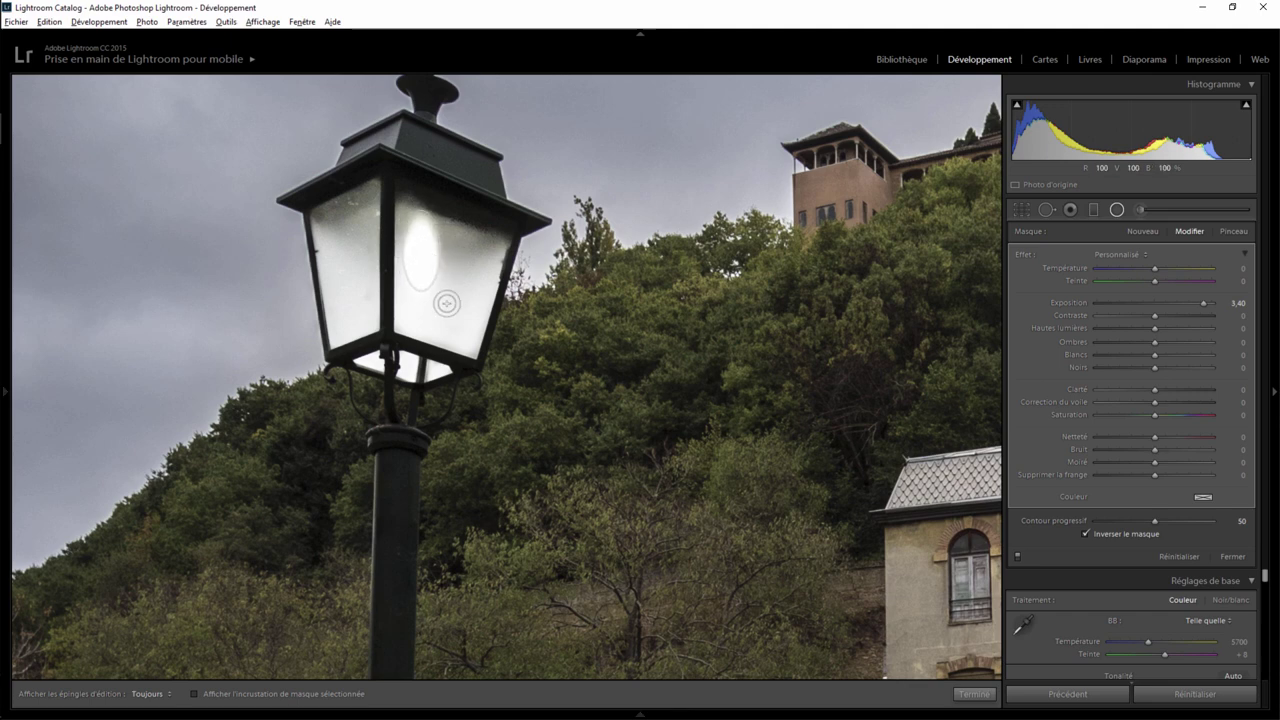
{"action": "left_click", "coordinate": [975, 693]}
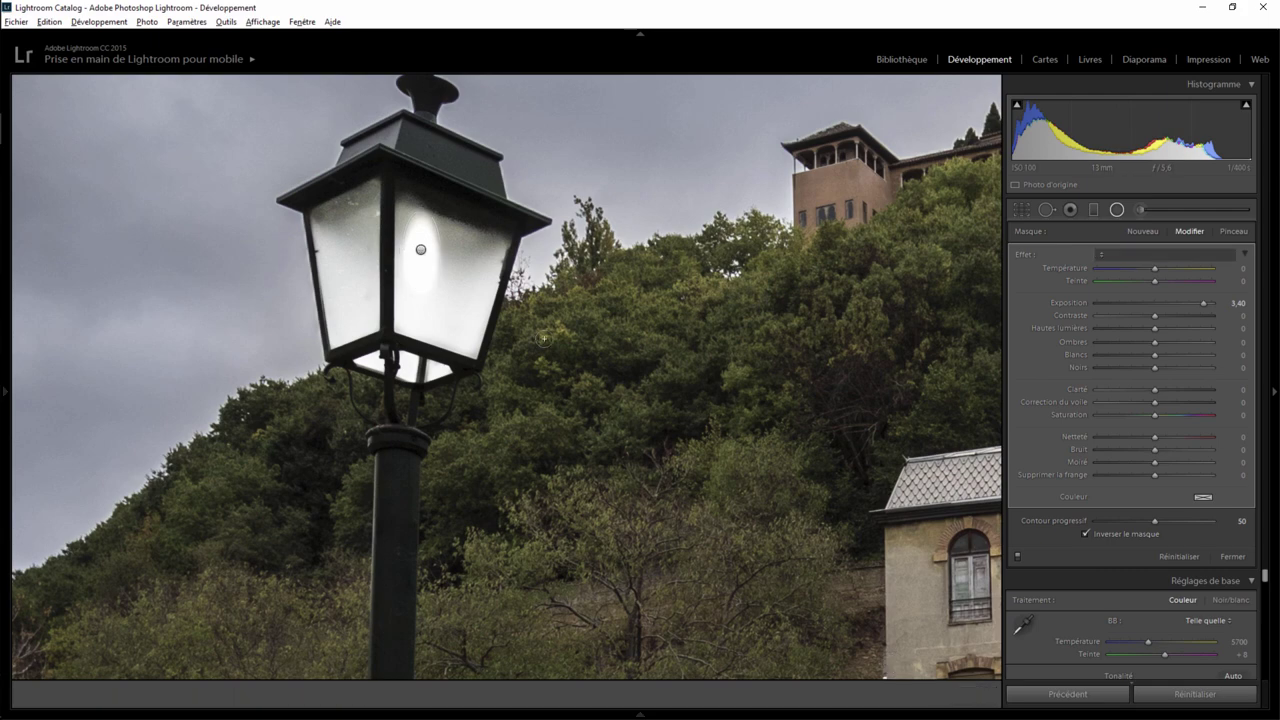
{"action": "left_click", "coordinate": [476, 296]}
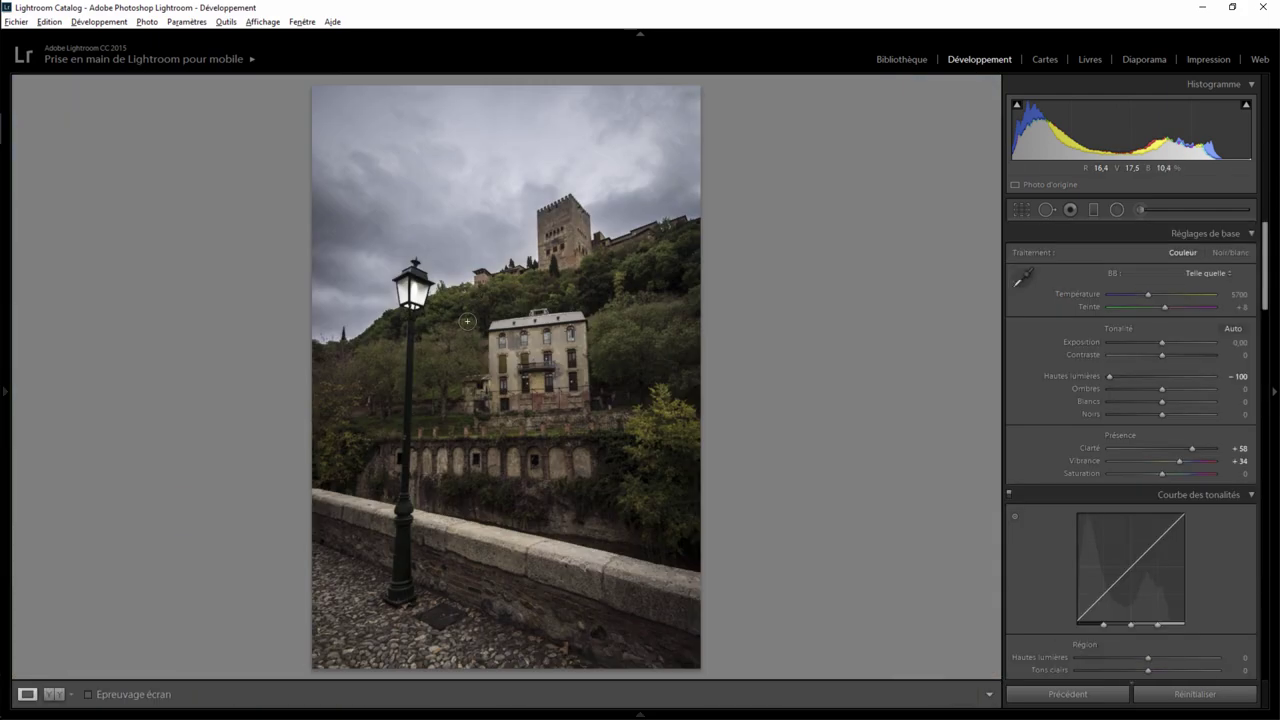
Draw a new inverted radial filter over the house with Exposure 0.53
{"action": "key", "text": "shift+m"}
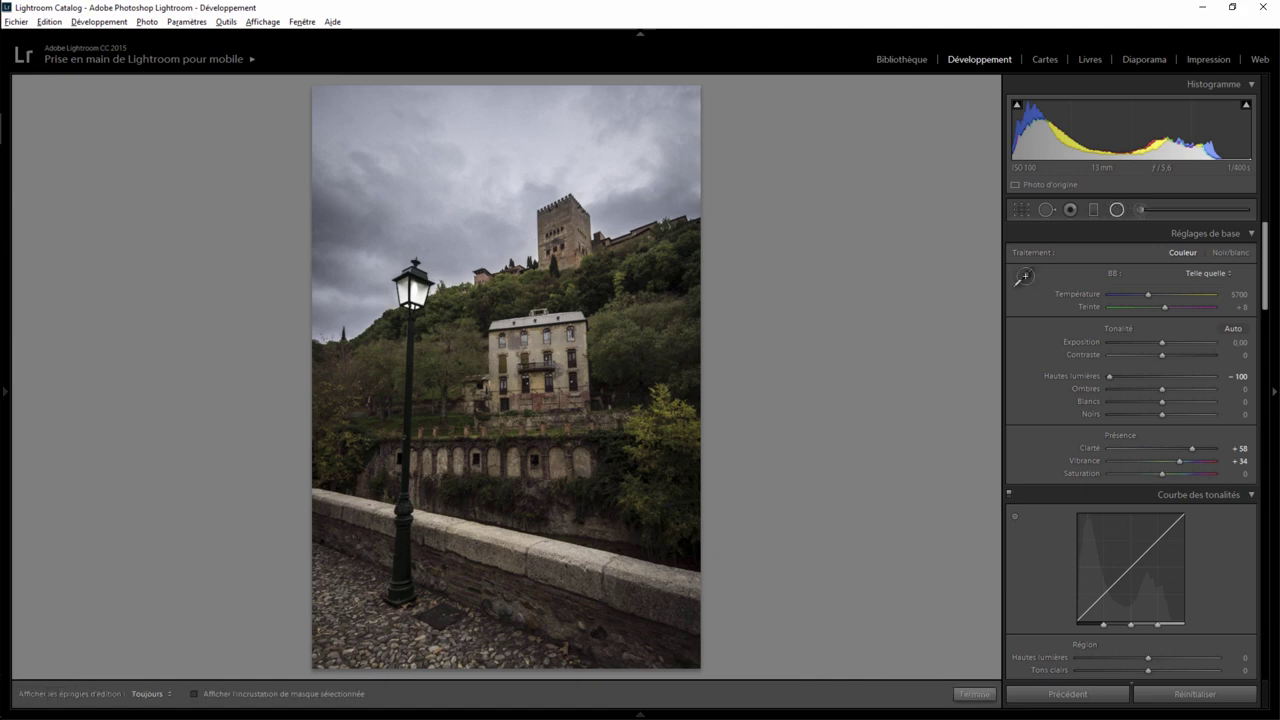
{"action": "left_click_drag", "start_coordinate": [394, 597], "coordinate": [643, 716]}
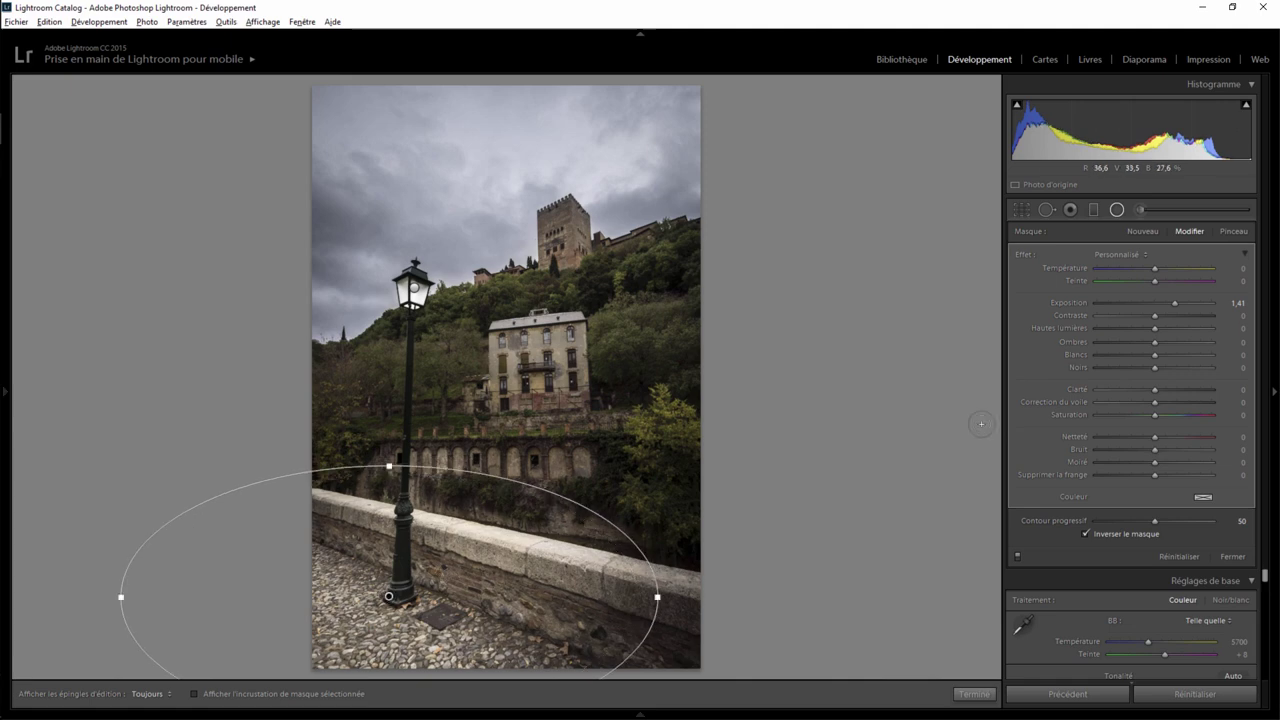
{"action": "left_click", "coordinate": [1117, 209]}
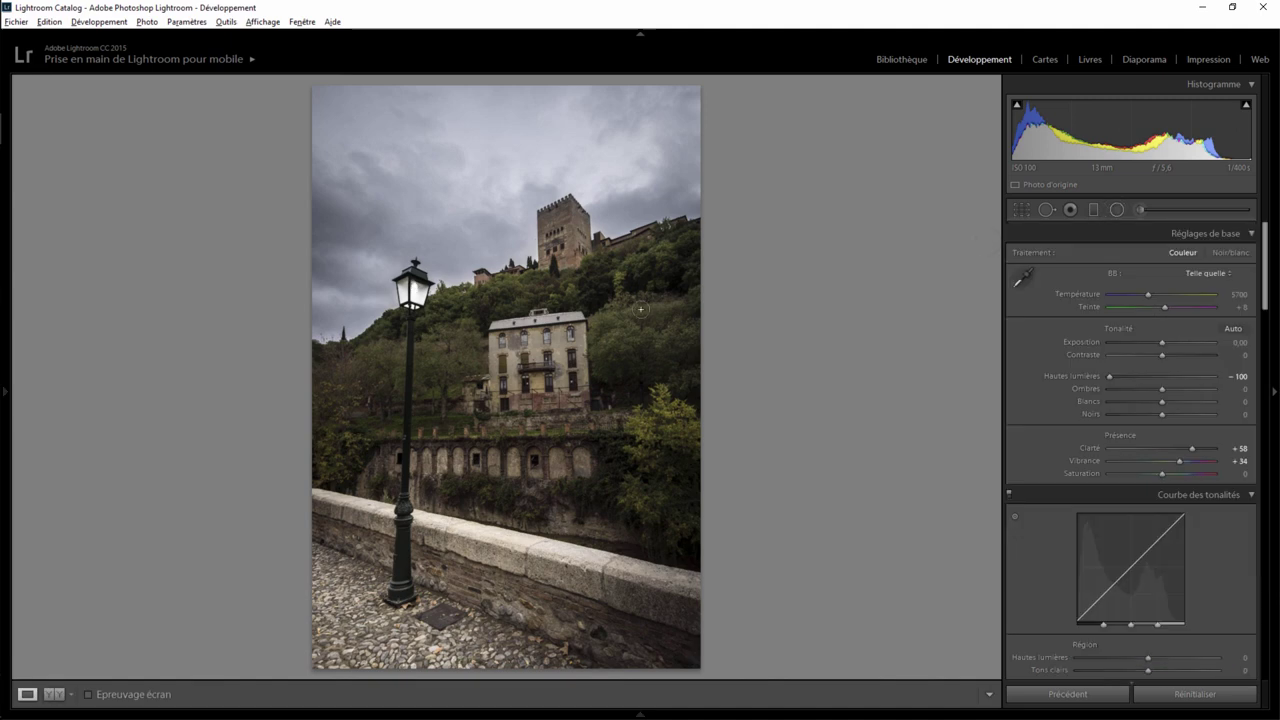
{"action": "left_click", "coordinate": [1117, 209]}
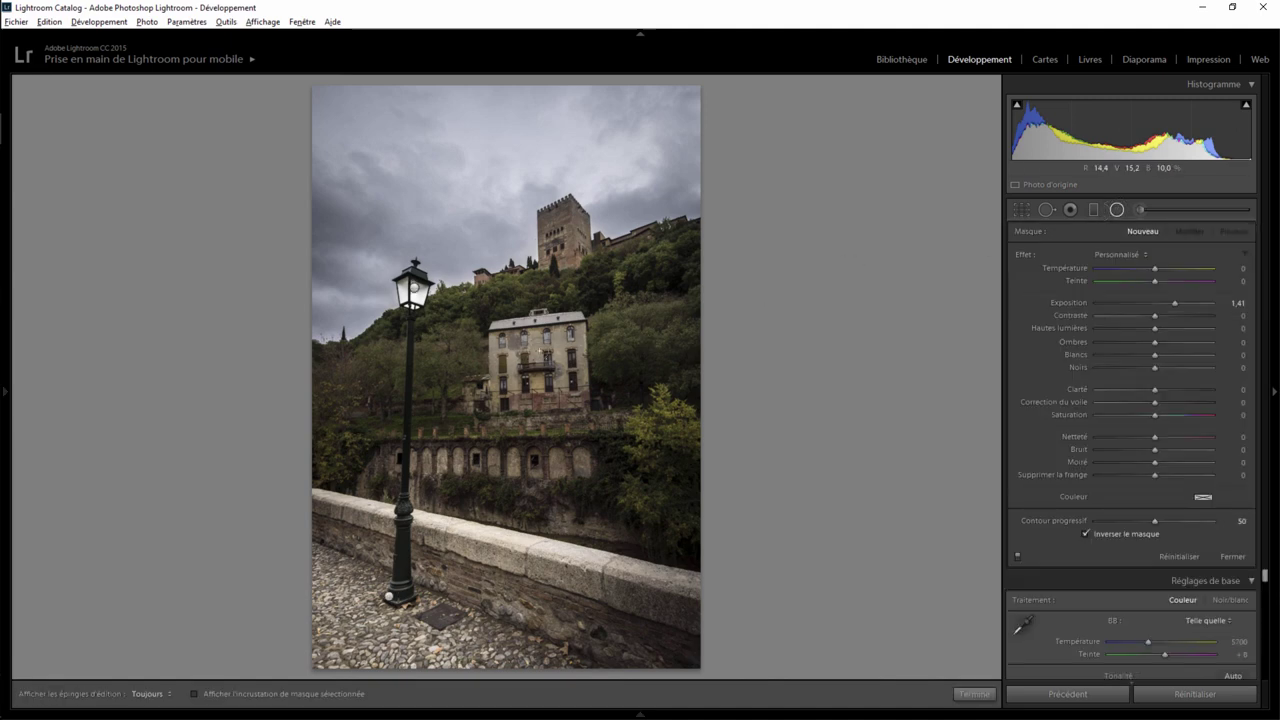
{"action": "left_click_drag", "start_coordinate": [537, 350], "coordinate": [613, 456]}
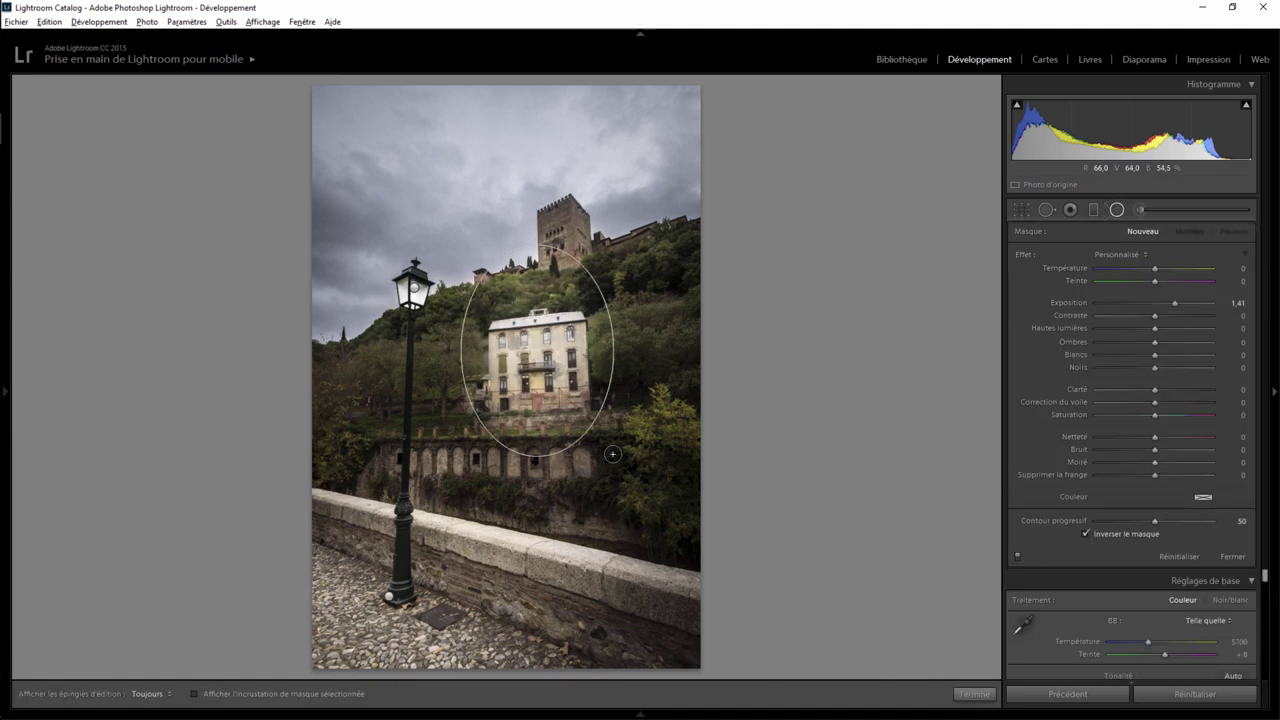
{"action": "left_click_drag", "start_coordinate": [537, 350], "coordinate": [535, 369]}
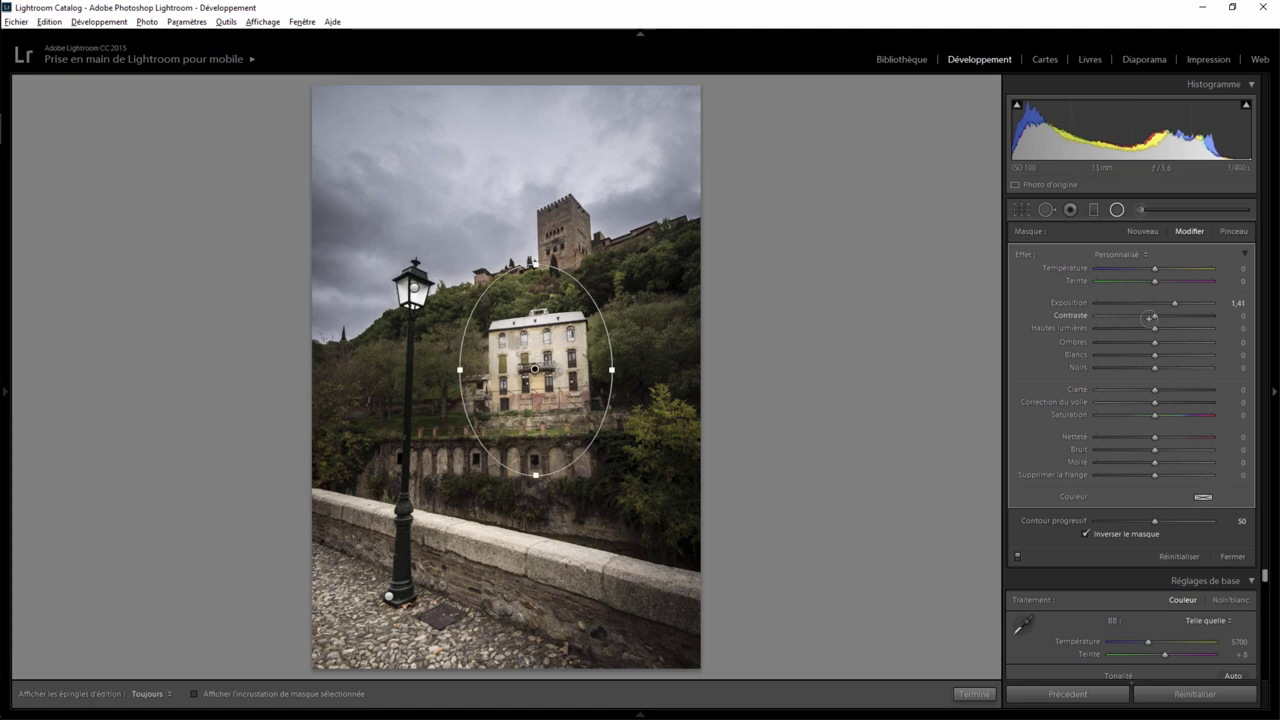
{"action": "left_click_drag", "start_coordinate": [1172, 302], "coordinate": [1159, 302]}
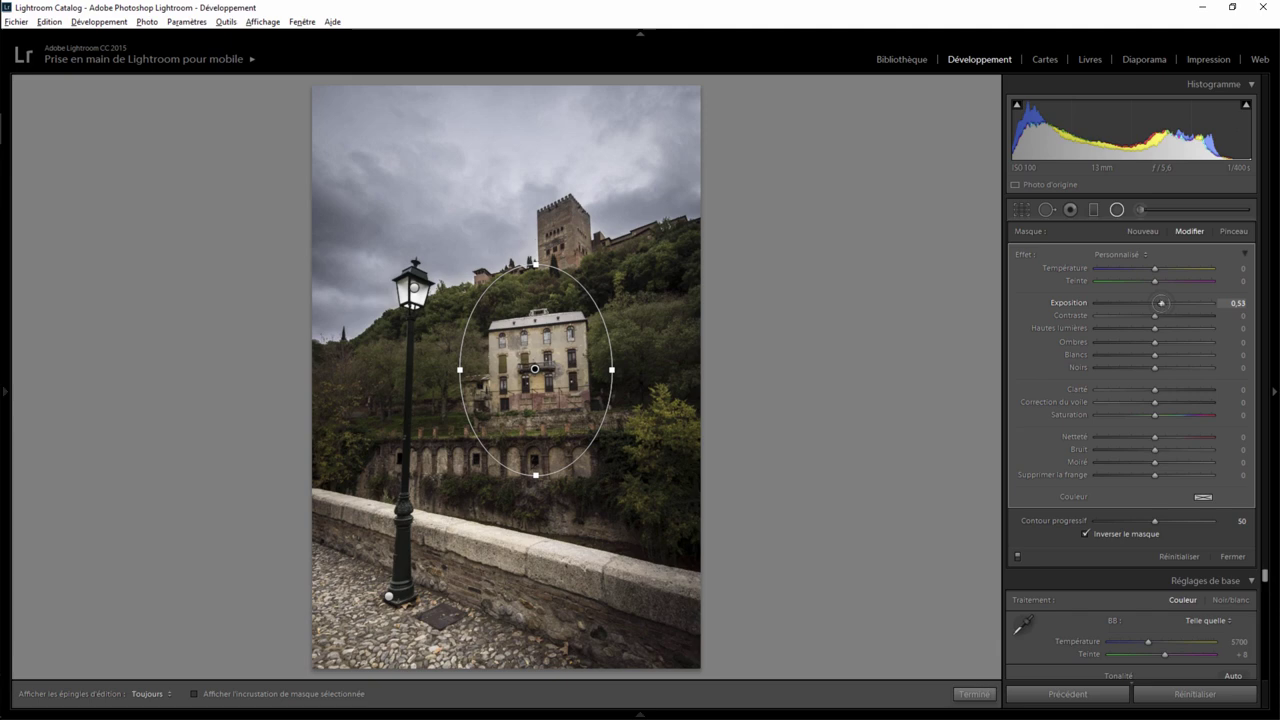
Duplicate the house filter and fit the copy around the tower on the hill
{"action": "right_click", "coordinate": [535, 369]}
{"action": "left_click", "coordinate": [571, 374]}
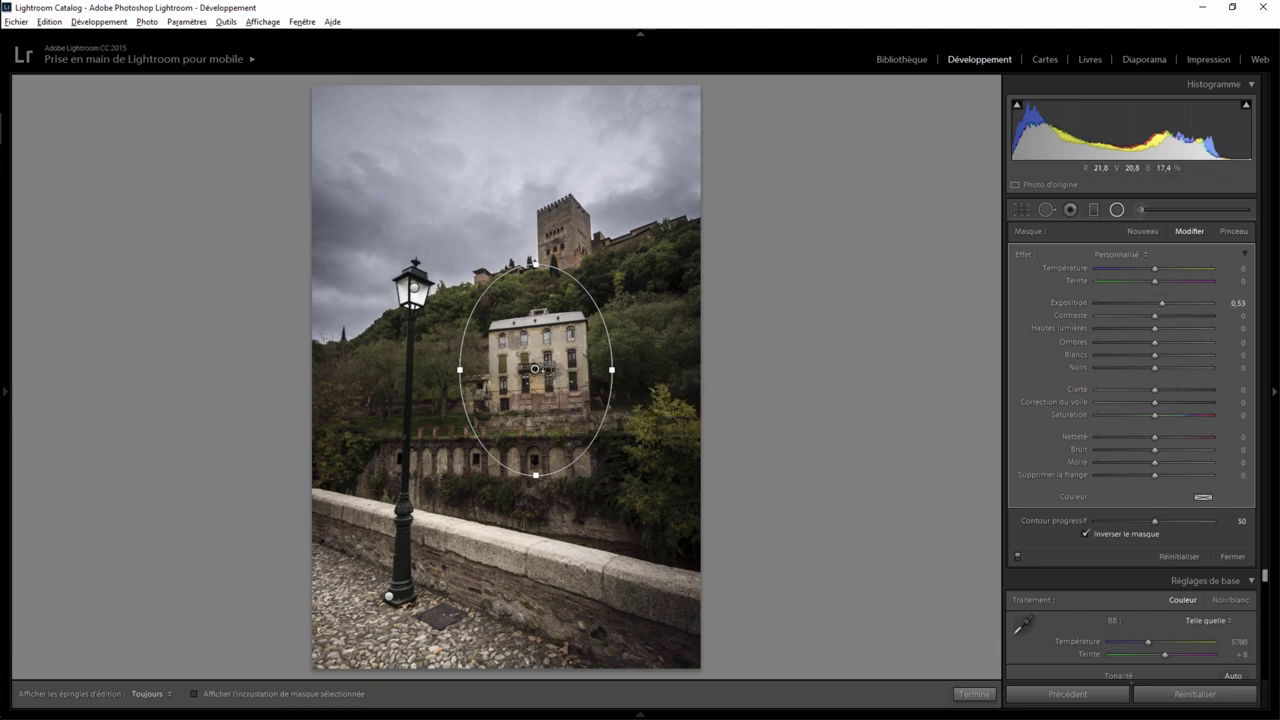
{"action": "left_click_drag", "start_coordinate": [535, 369], "coordinate": [552, 315]}
{"action": "left_click_drag", "start_coordinate": [561, 229], "coordinate": [647, 240]}
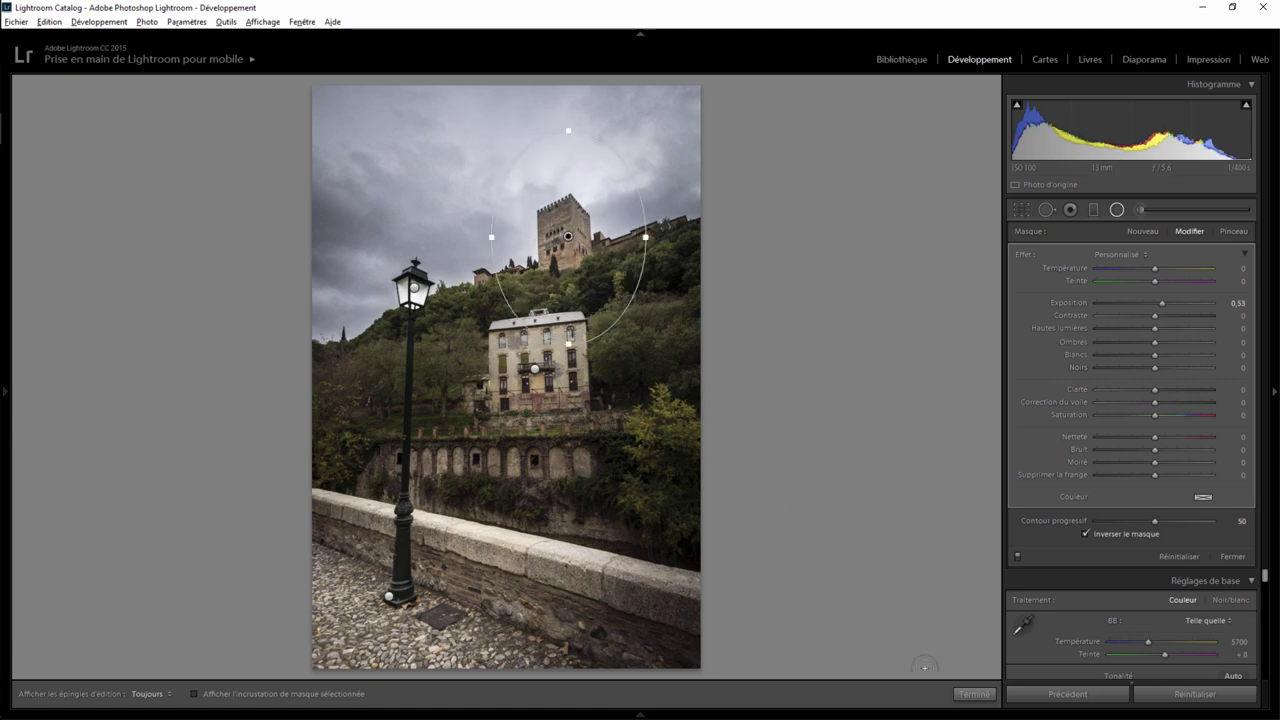
{"action": "left_click", "coordinate": [985, 693]}
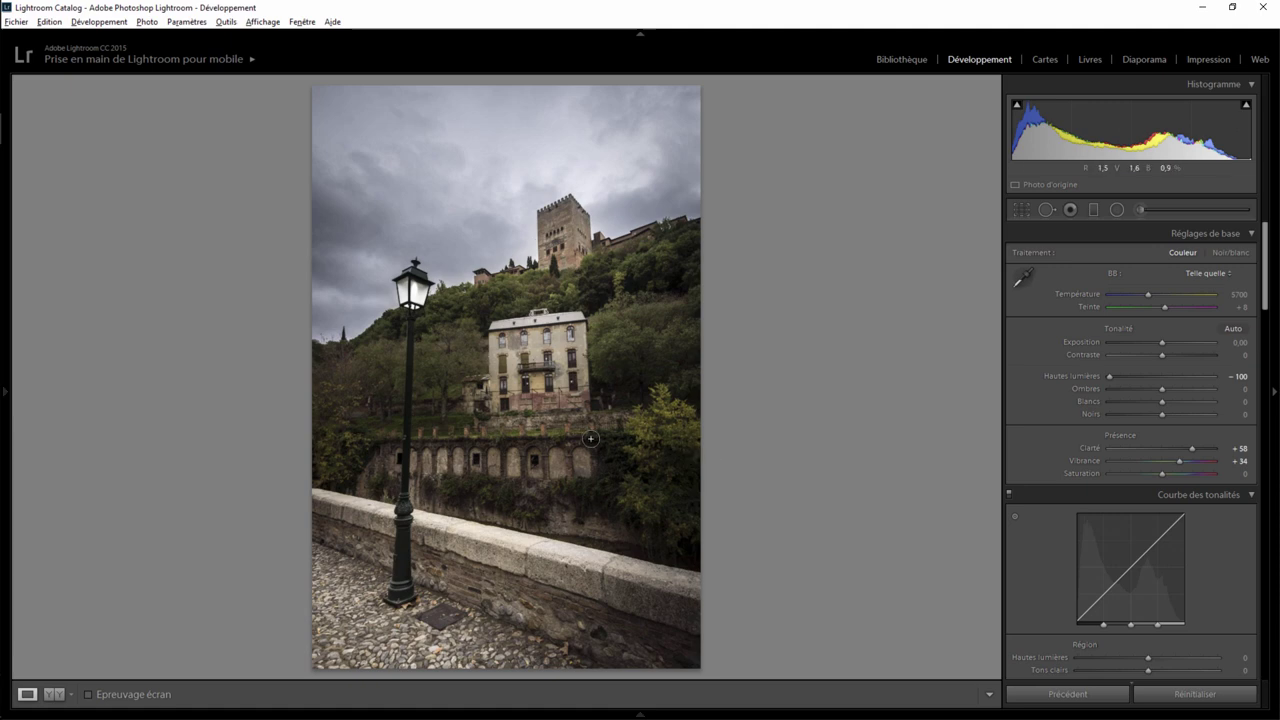
Zoom in on the tower, try a smaller Spot Removal brush, then return to full view
{"action": "left_click", "coordinate": [622, 242]}
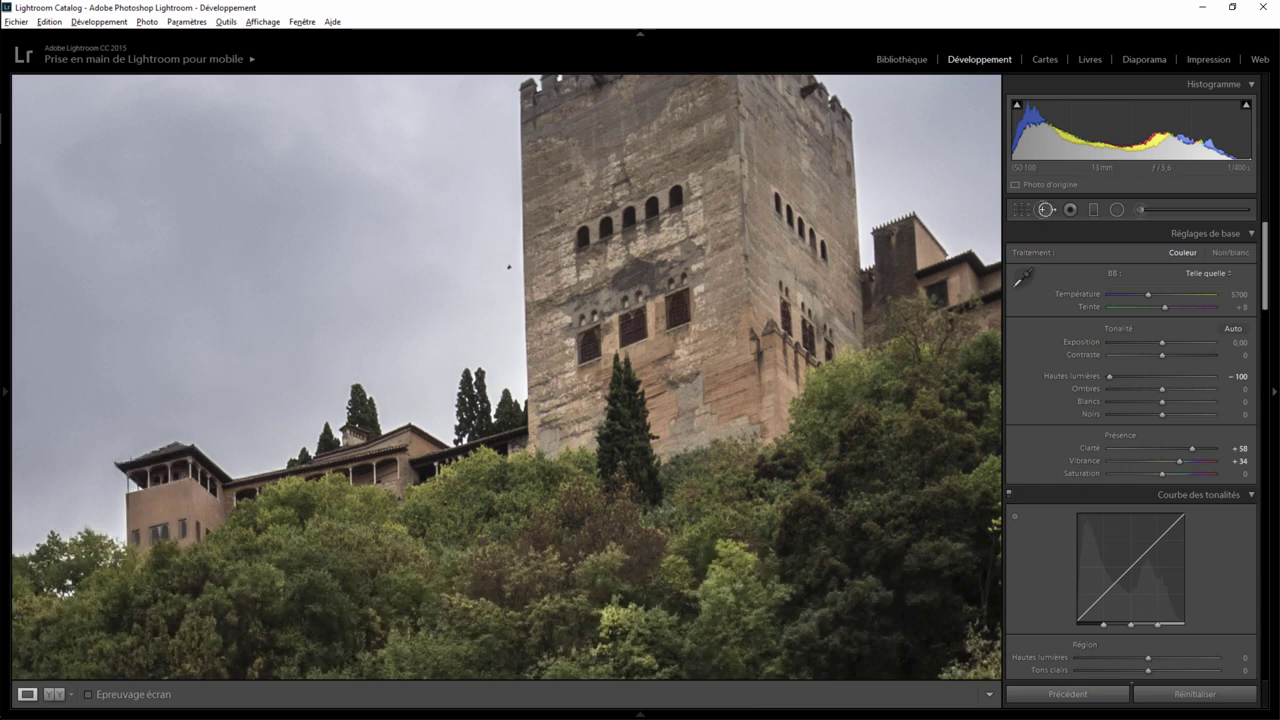
{"action": "left_click", "coordinate": [1016, 209]}
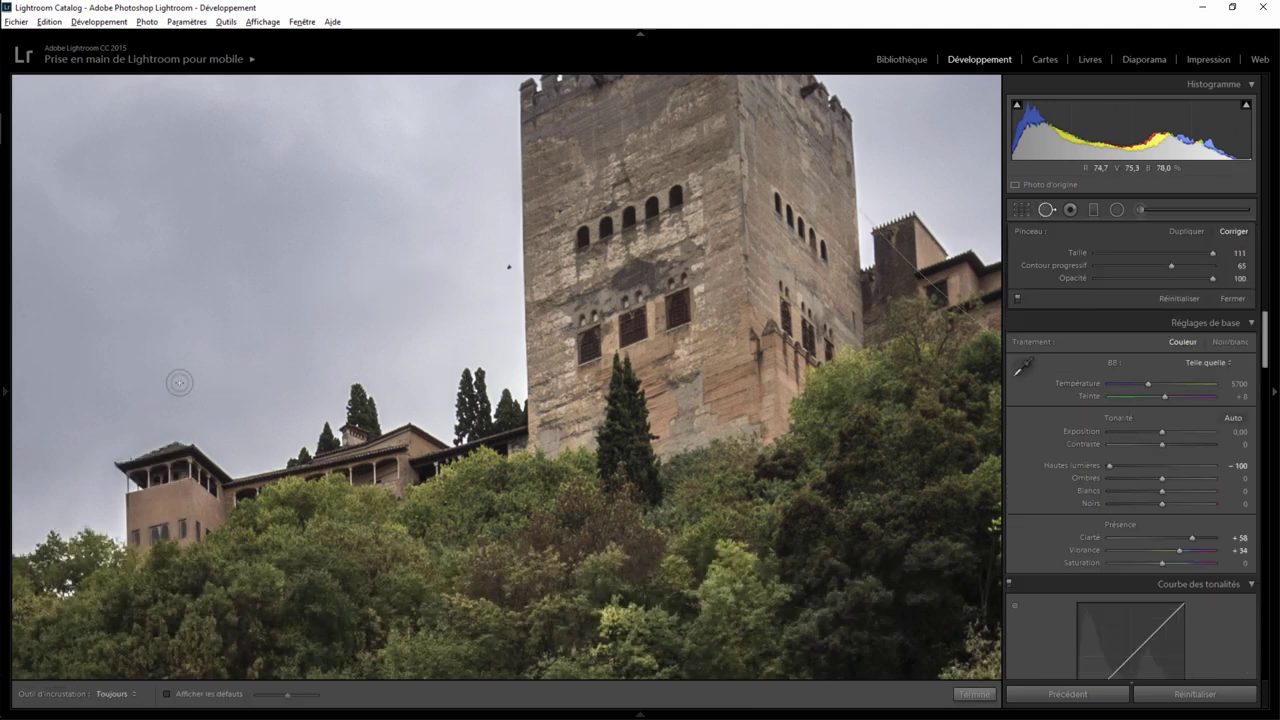
{"action": "scroll", "coordinate": [92, 400], "scroll_direction": "down", "scroll_amount": 3}
{"action": "scroll", "coordinate": [563, 391], "scroll_direction": "down", "scroll_amount": 1}
{"action": "scroll", "coordinate": [562, 388], "scroll_direction": "down", "scroll_amount": 2}
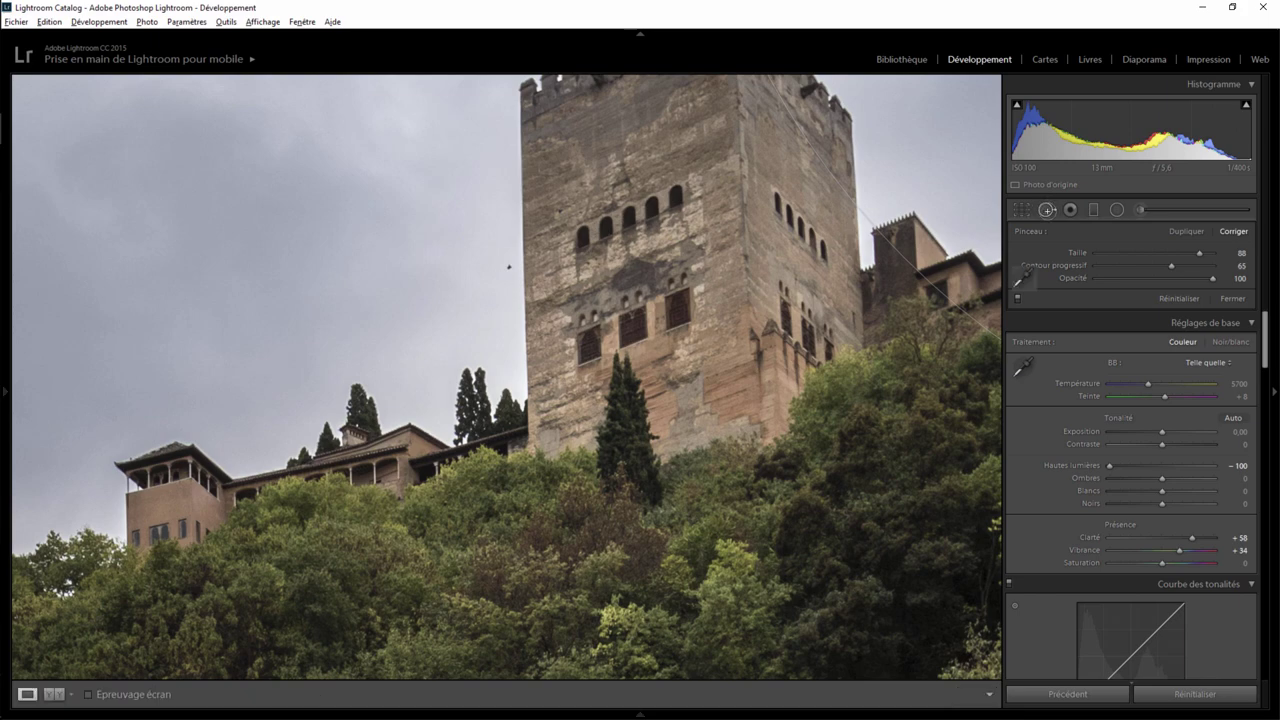
{"action": "left_click", "coordinate": [1046, 209]}
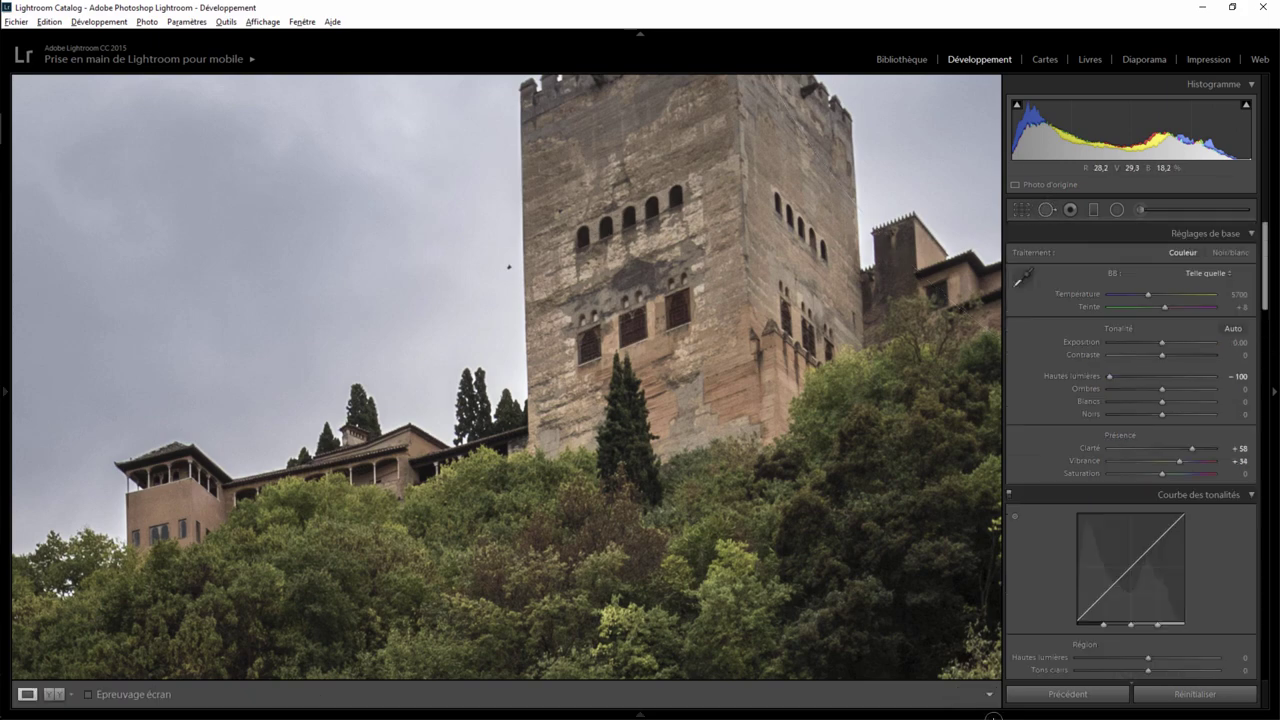
{"action": "left_click", "coordinate": [658, 430]}
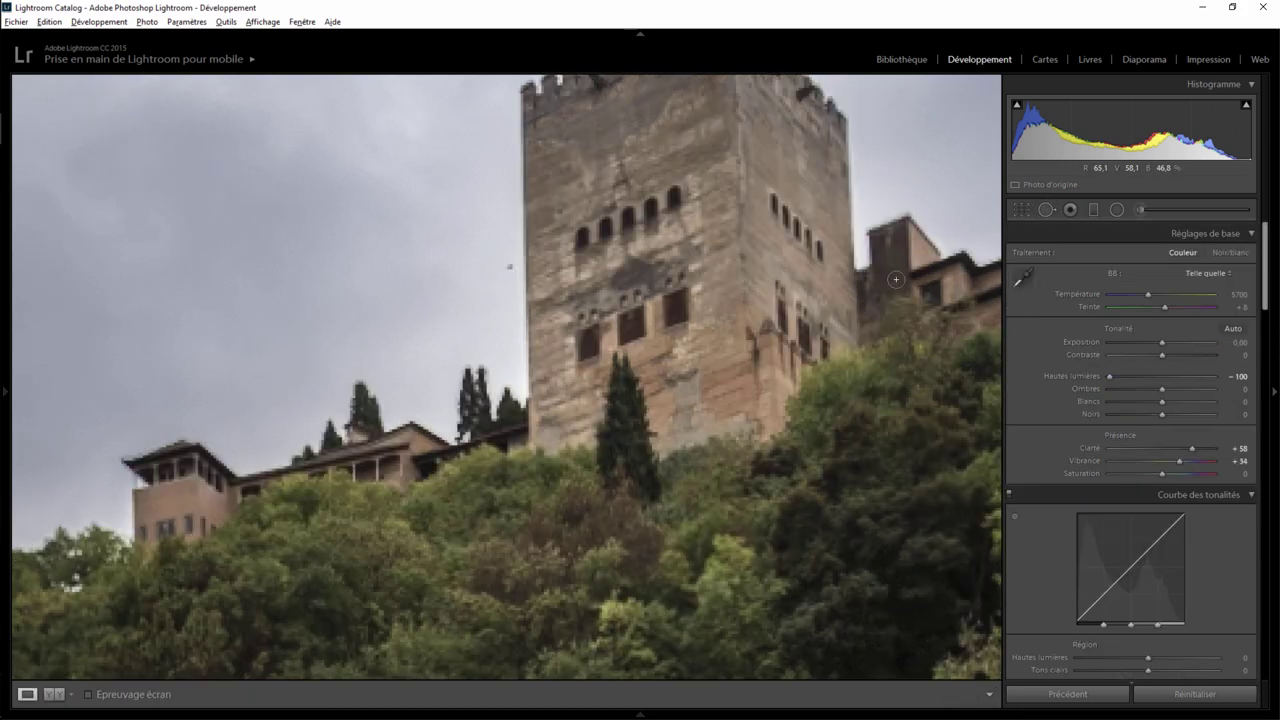
Set the Spot Removal size to 74 and heal a sky spot beside the tower
{"action": "left_click", "coordinate": [1046, 209]}
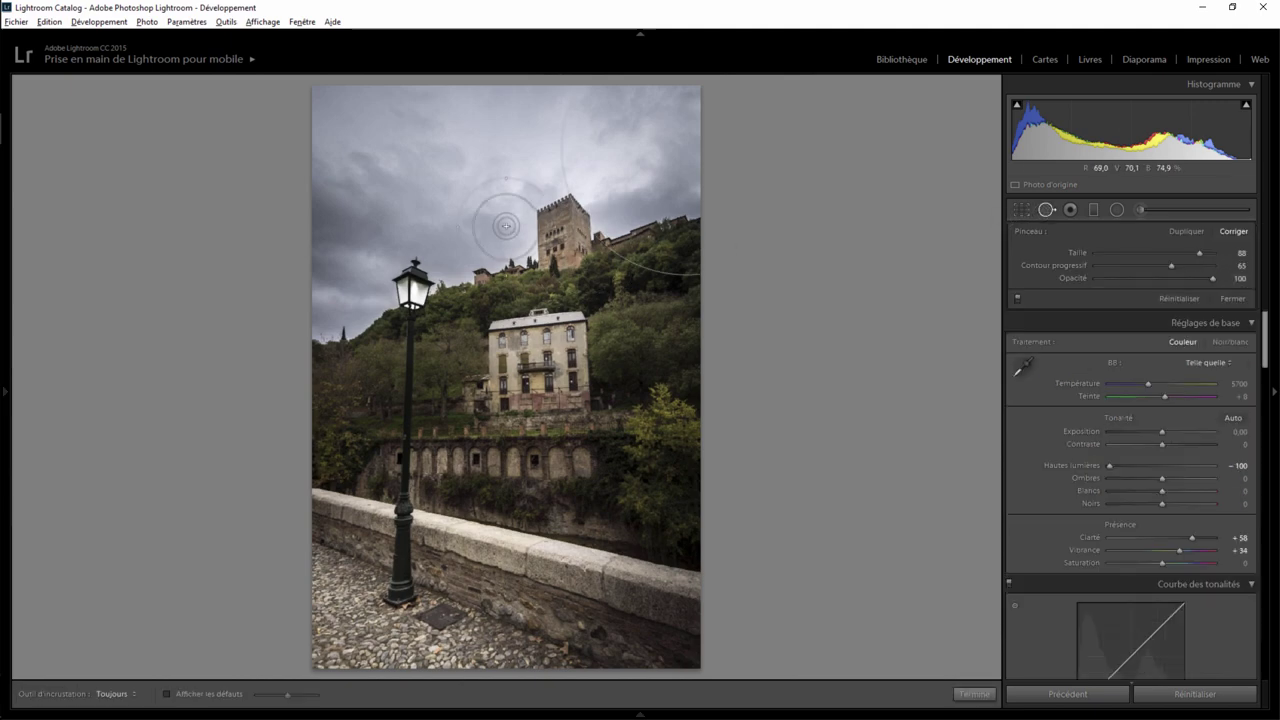
{"action": "scroll", "coordinate": [522, 233], "scroll_direction": "down", "scroll_amount": 2}
{"action": "scroll", "coordinate": [522, 233], "scroll_direction": "down", "scroll_amount": 1}
{"action": "scroll", "coordinate": [527, 237], "scroll_direction": "up", "scroll_amount": 1}
{"action": "scroll", "coordinate": [528, 237], "scroll_direction": "down", "scroll_amount": 1}
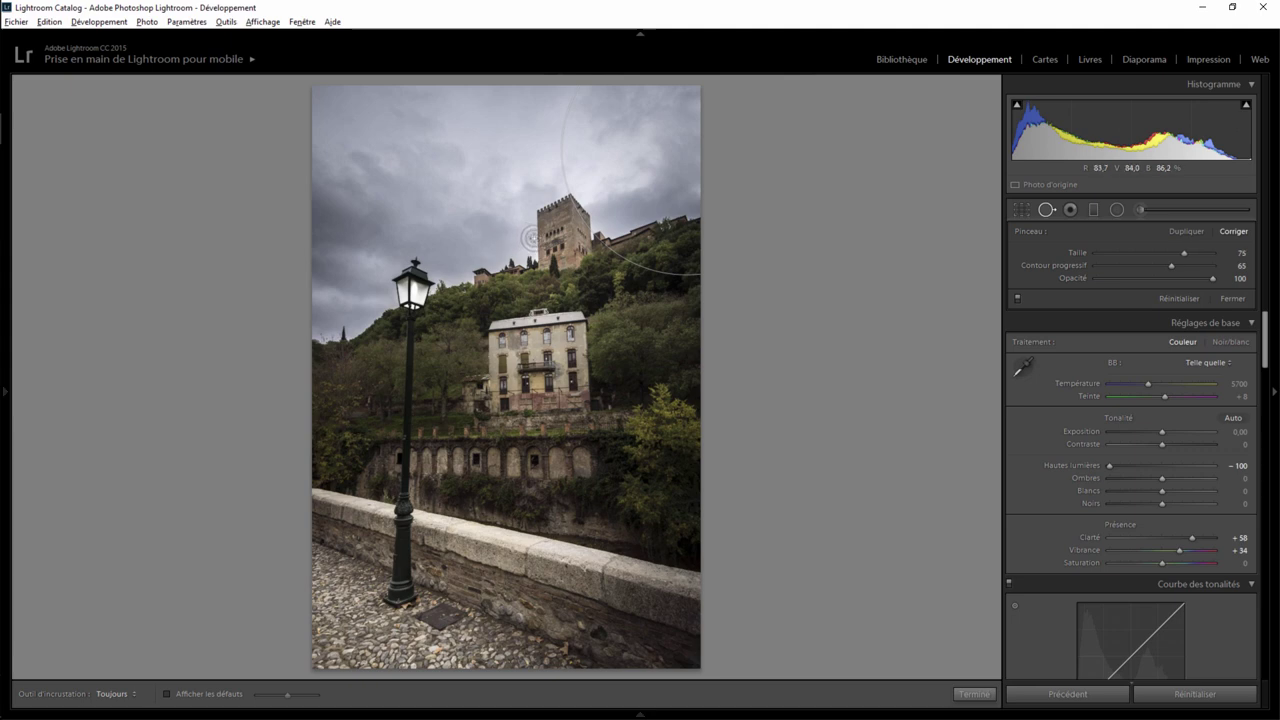
{"action": "scroll", "coordinate": [530, 237], "scroll_direction": "down", "scroll_amount": 1}
{"action": "left_click", "coordinate": [531, 242]}
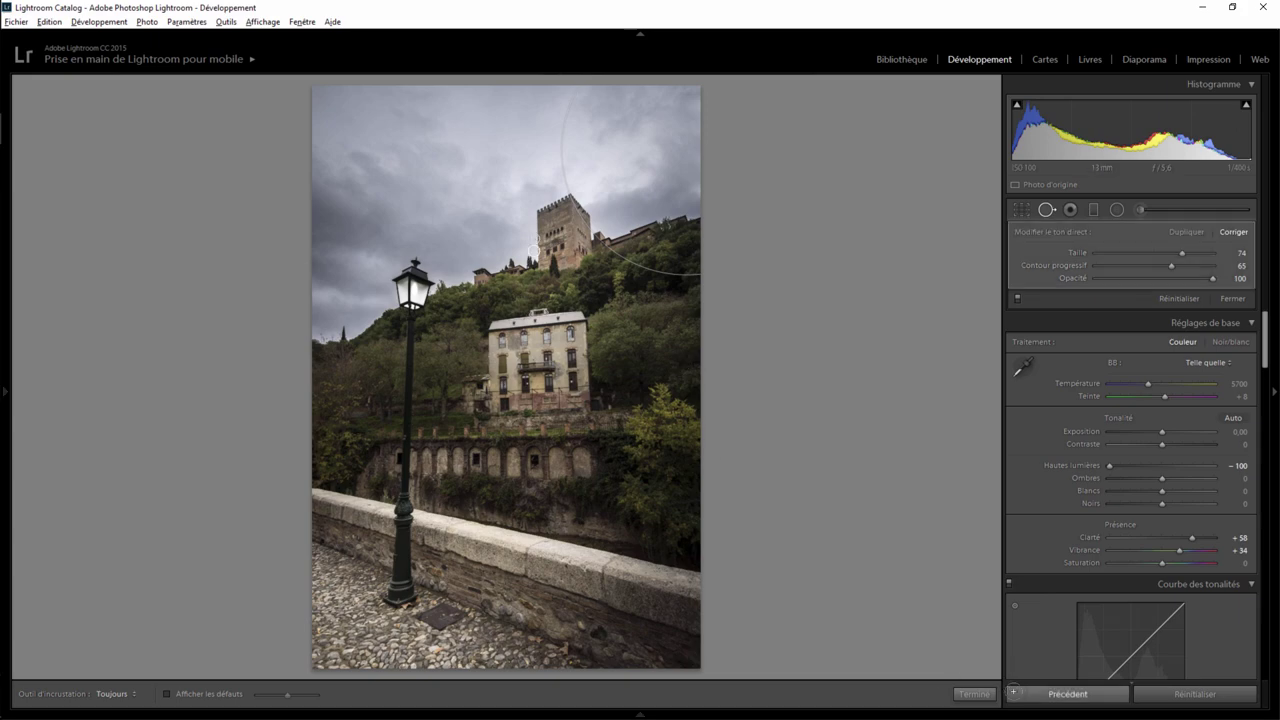
Confirm the previous heal and zoom in on the top of the tower
{"action": "left_click", "coordinate": [975, 693]}
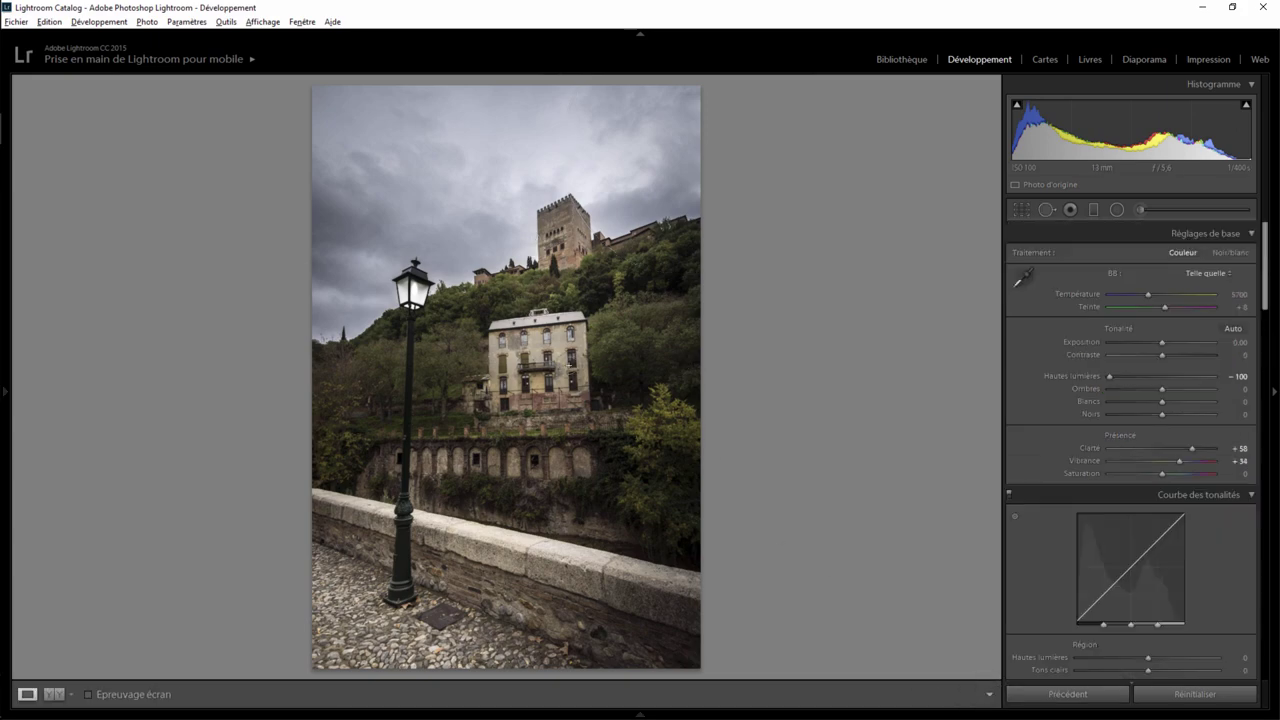
{"action": "left_click", "coordinate": [541, 236]}
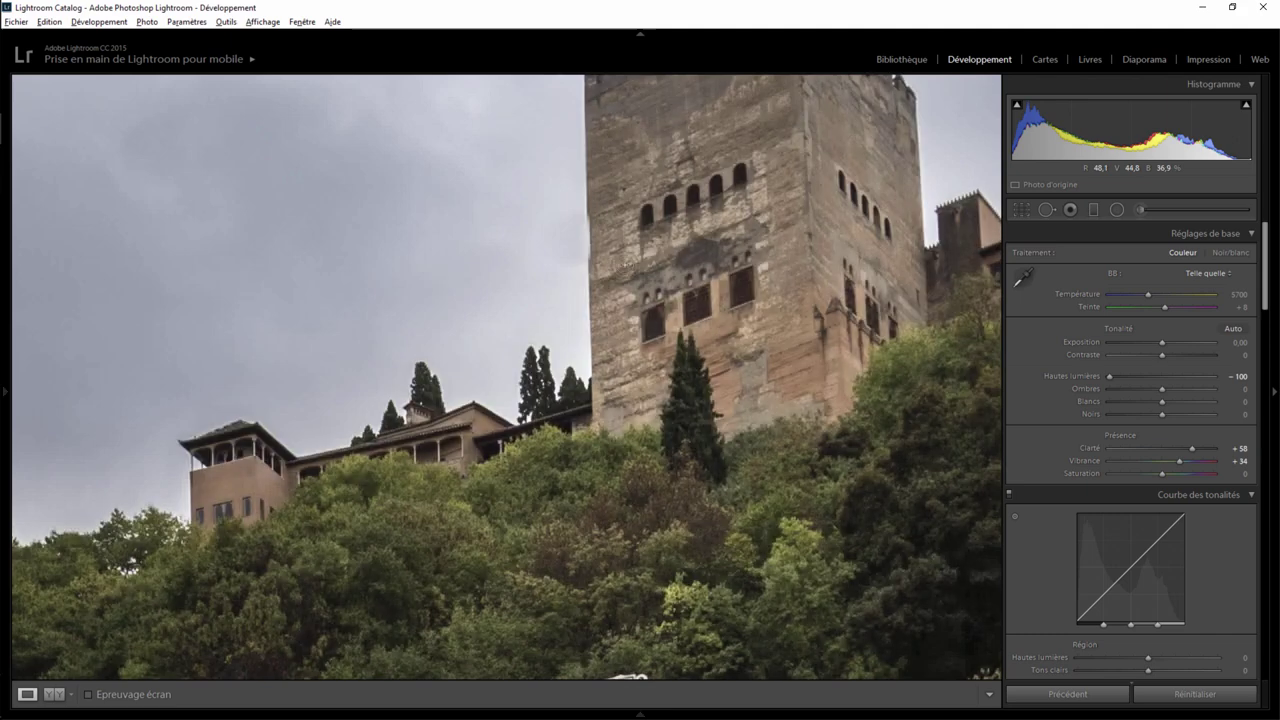
{"action": "left_click_drag", "start_coordinate": [609, 158], "coordinate": [655, 196]}
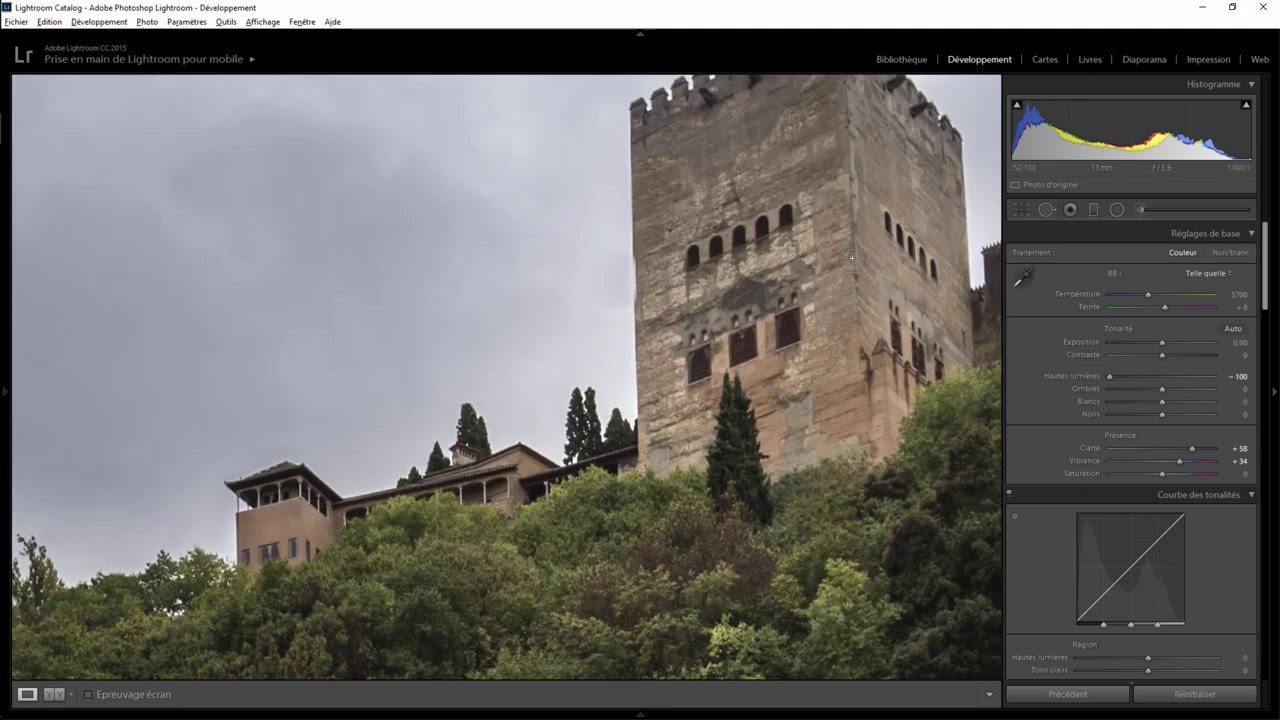
Heal the sky mark along the tower's left edge with a size-40 spot and adjusted source
{"action": "left_click", "coordinate": [1046, 209]}
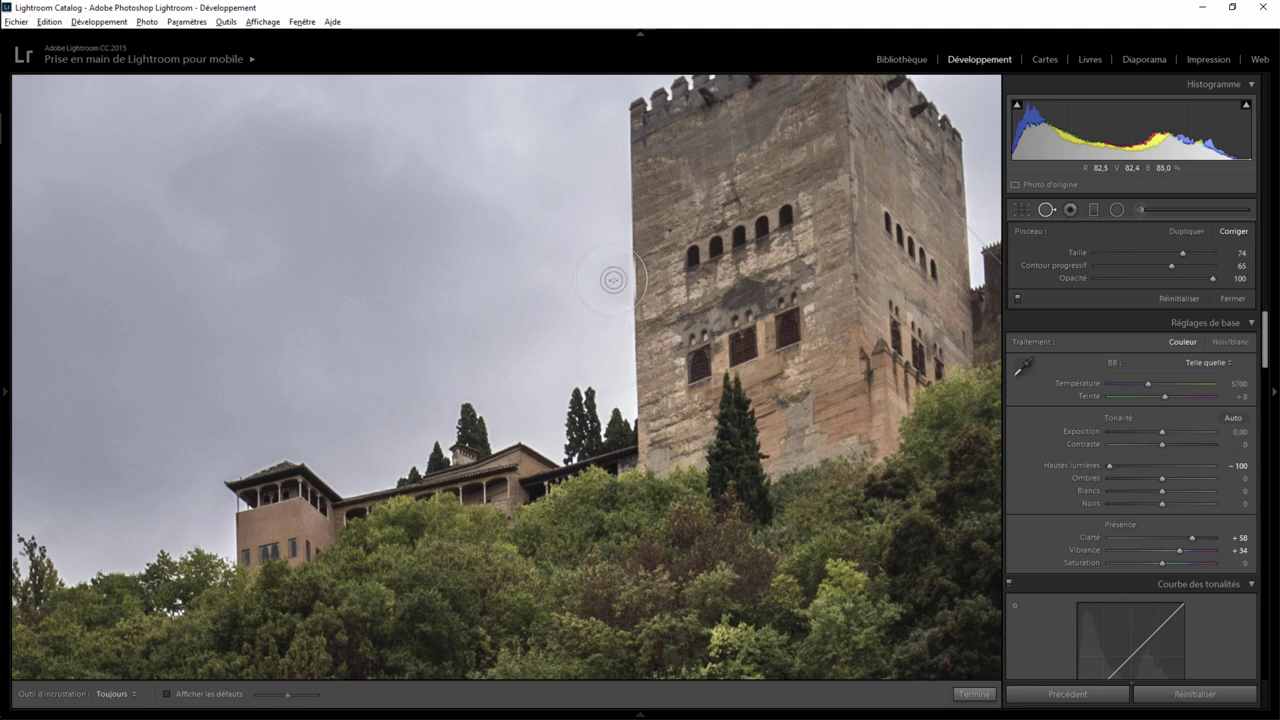
{"action": "left_click_drag", "start_coordinate": [607, 279], "coordinate": [603, 278]}
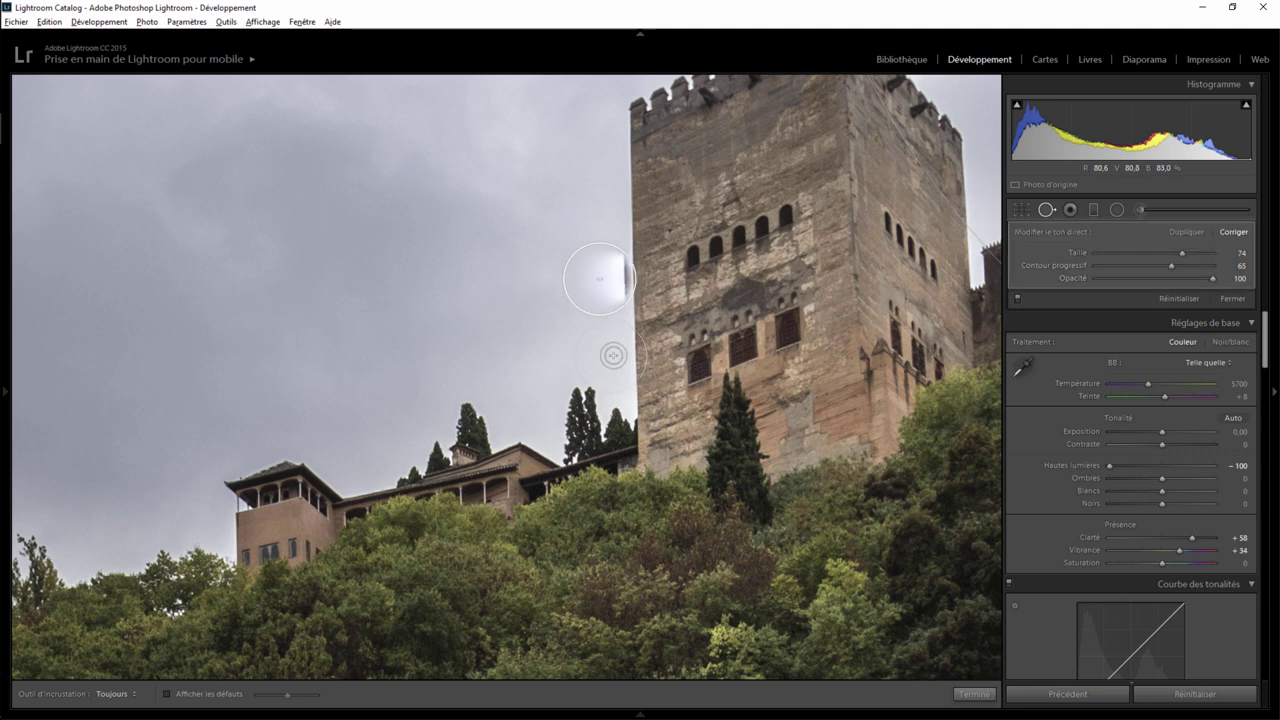
{"action": "left_click", "coordinate": [553, 337]}
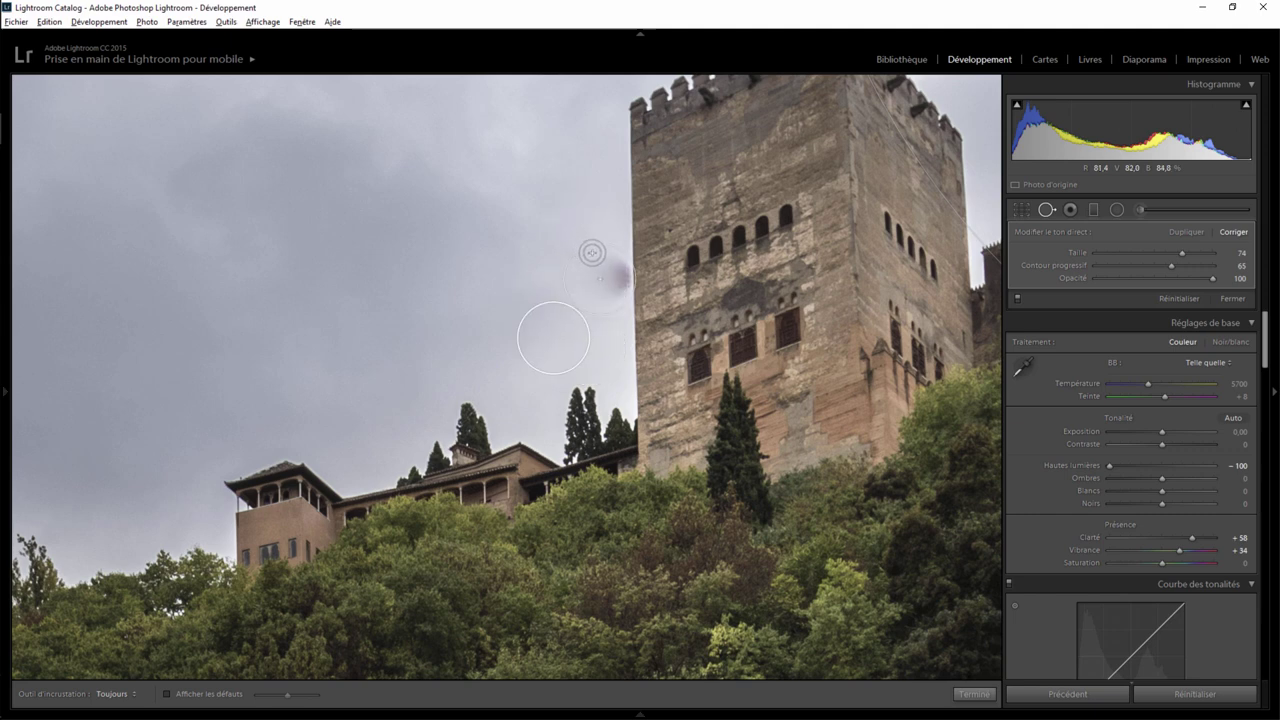
{"action": "scroll", "coordinate": [594, 253], "scroll_direction": "down", "scroll_amount": 3}
{"action": "scroll", "coordinate": [600, 260], "scroll_direction": "down", "scroll_amount": 3}
{"action": "left_click_drag", "start_coordinate": [613, 286], "coordinate": [615, 287]}
{"action": "left_click", "coordinate": [975, 693]}
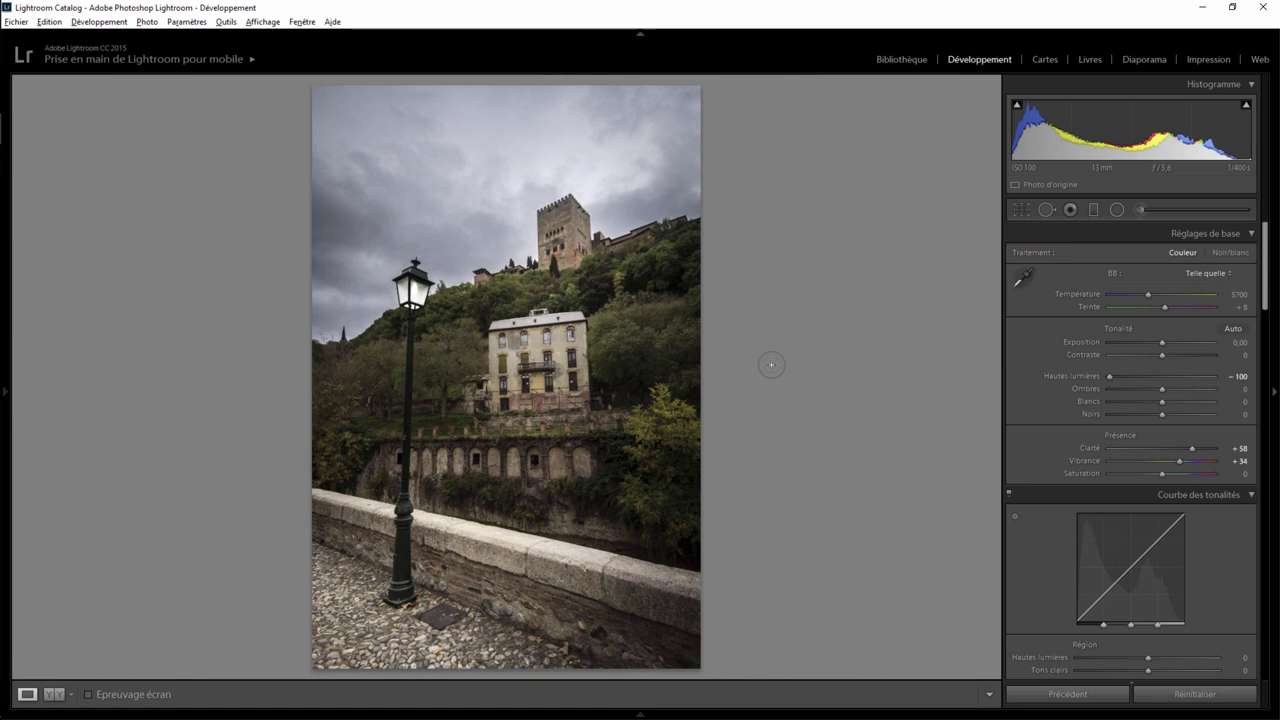
{"action": "key", "text": "backslash"}
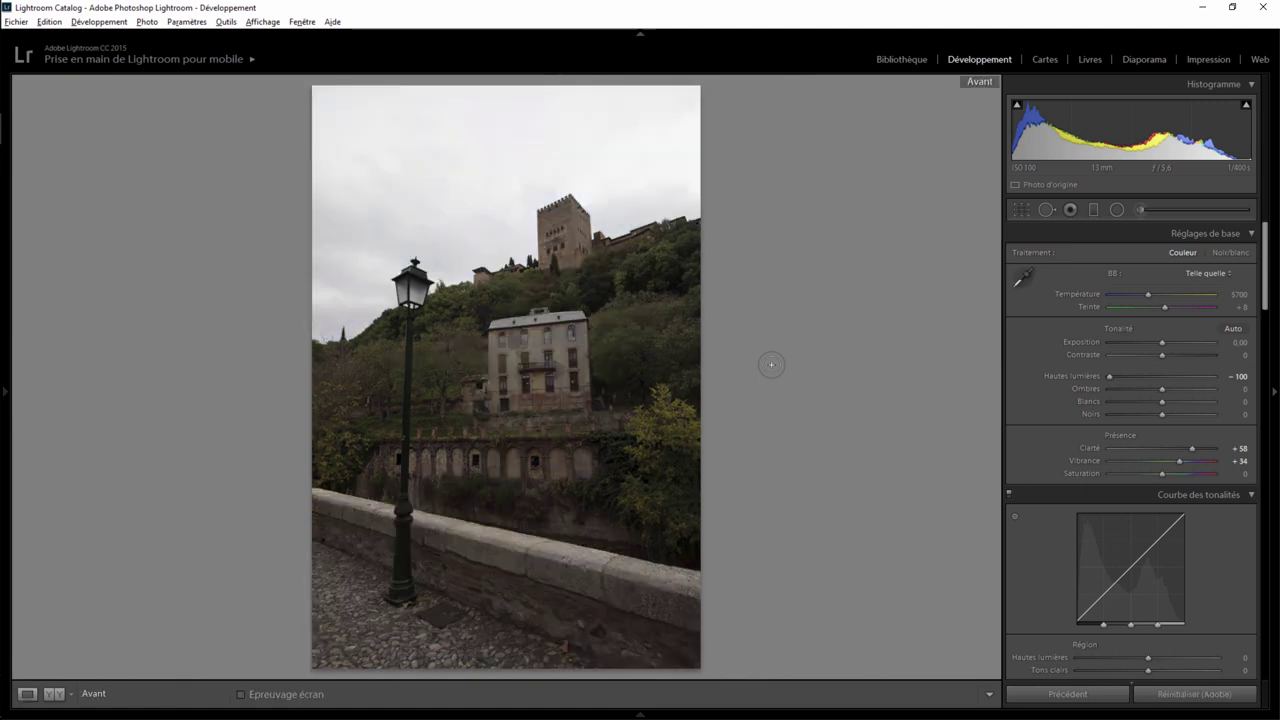
{"action": "key", "text": "backslash"}
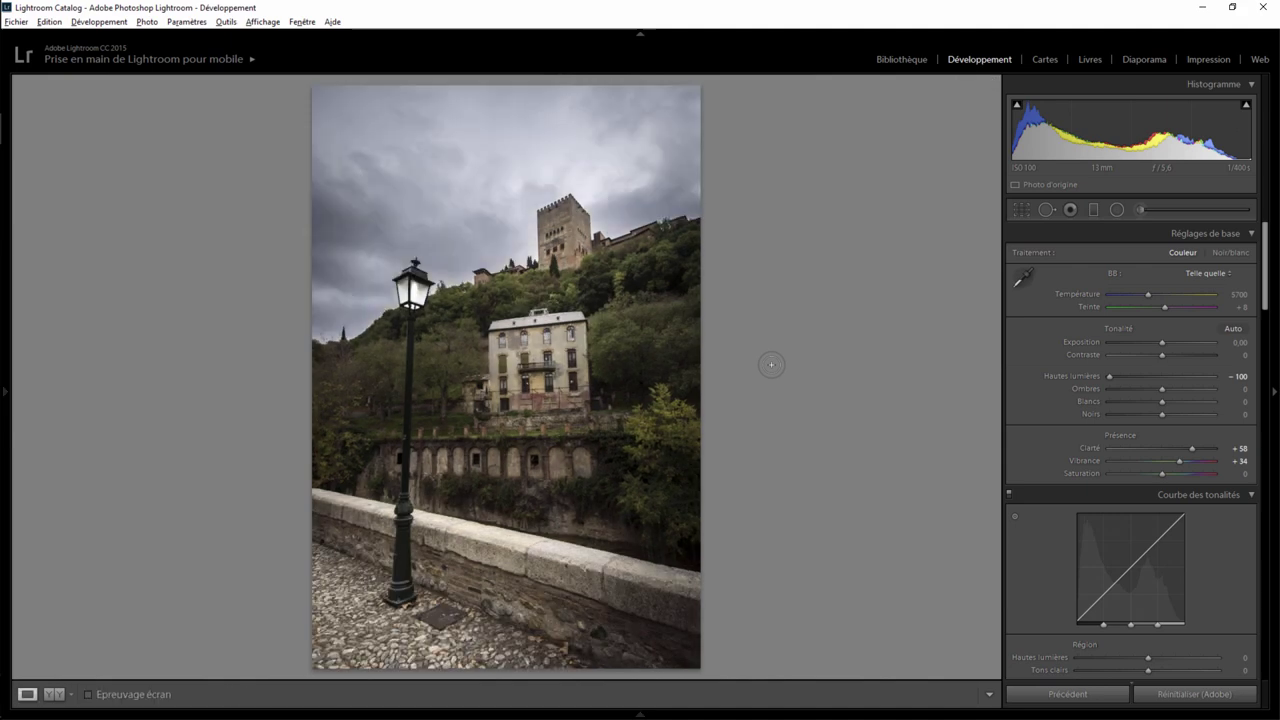
{"action": "key", "text": "backslash"}
{"action": "key", "text": "backslash"}
{"action": "key", "text": "backslash"}
{"action": "key", "text": "backslash"}
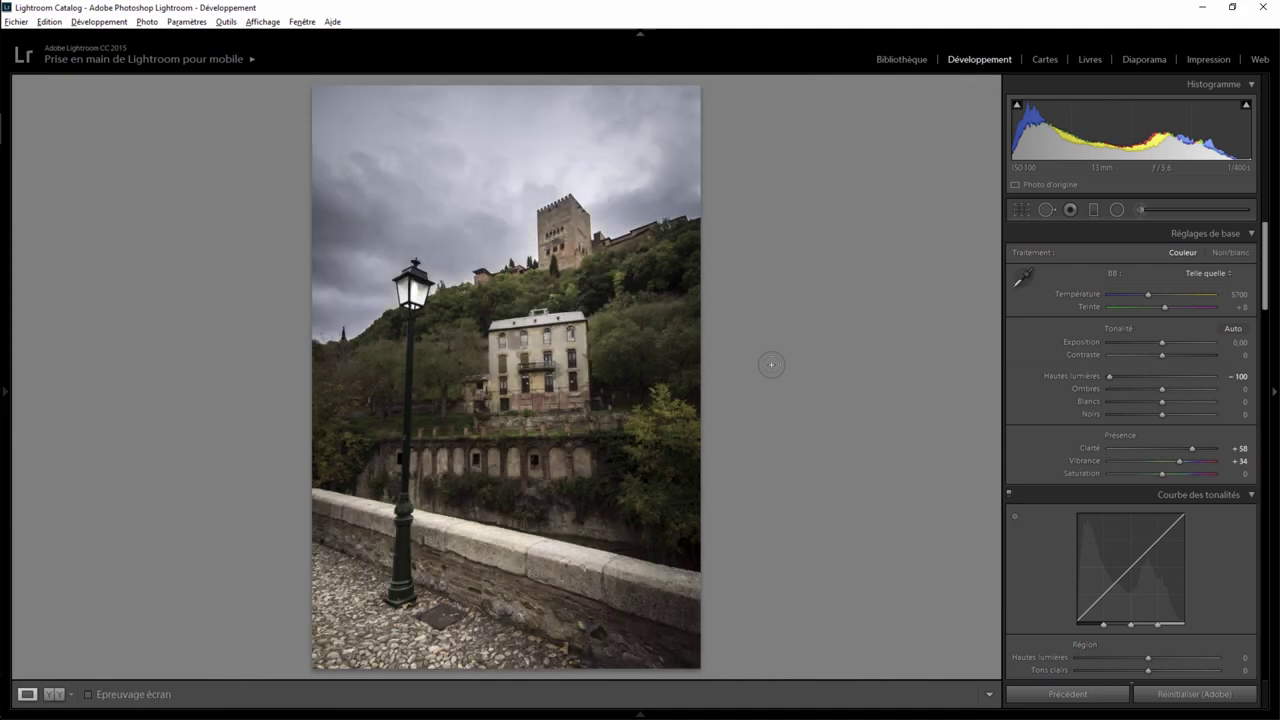